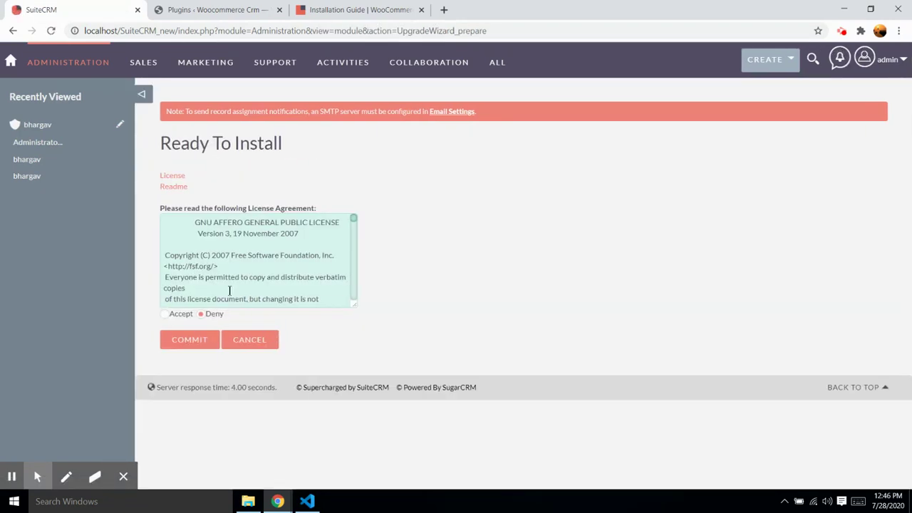
Accept the GNU Affero license agreement and commit the package installation
click(166, 314)
click(180, 340)
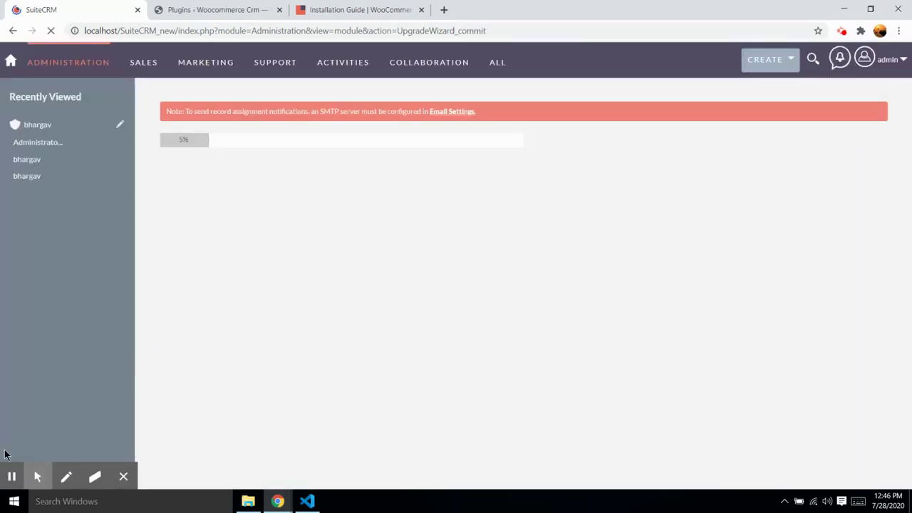
click(12, 476)
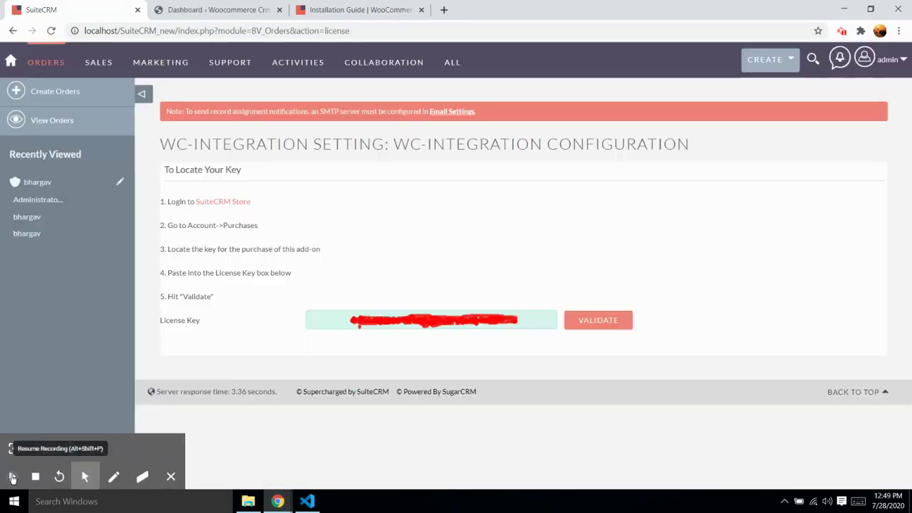
Validate the store license key already entered in the WC-Integration configuration
click(12, 477)
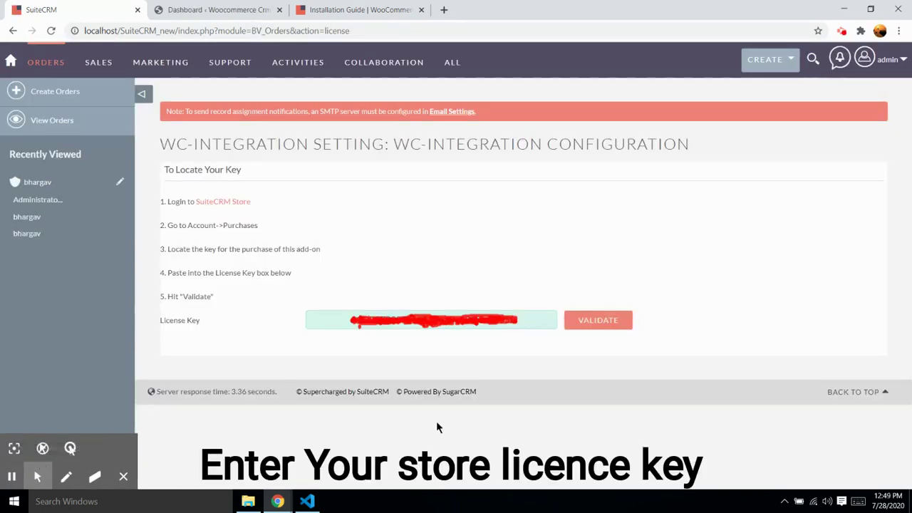
click(608, 322)
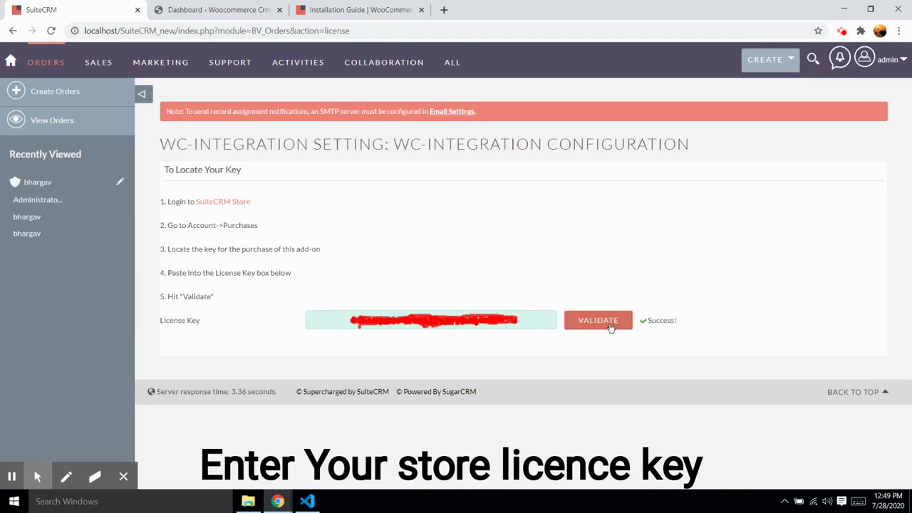
Run Quick Repair and Rebuild from the Repair section of the administration area and go to the end of its output
click(883, 63)
click(861, 125)
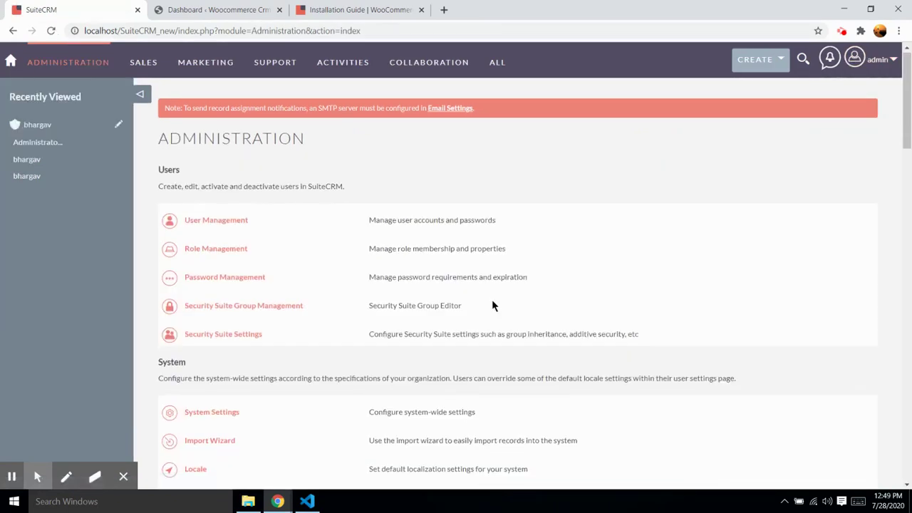
scroll(493, 304, down, 3)
click(200, 439)
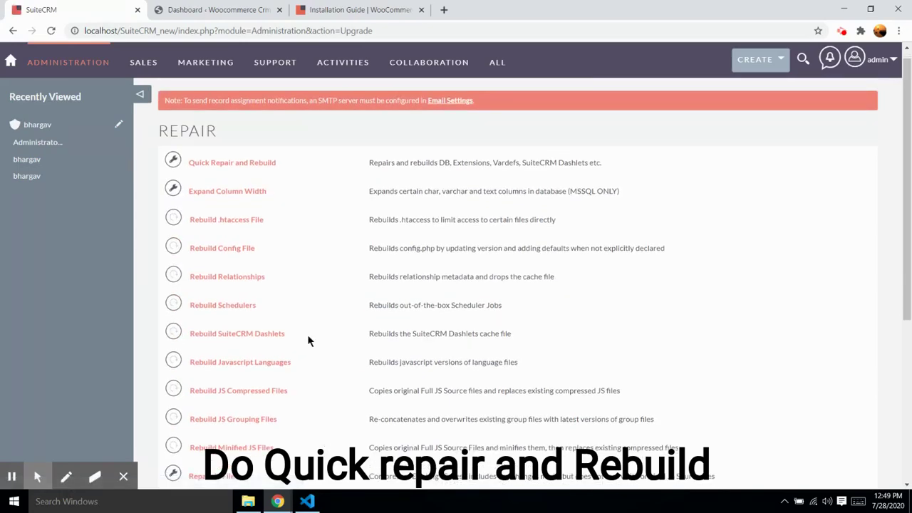
click(262, 168)
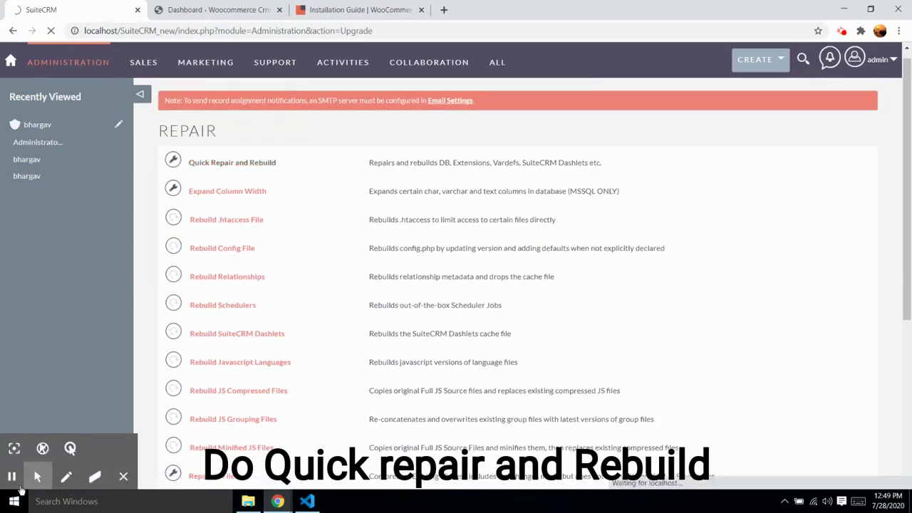
scroll(407, 335, down, 15)
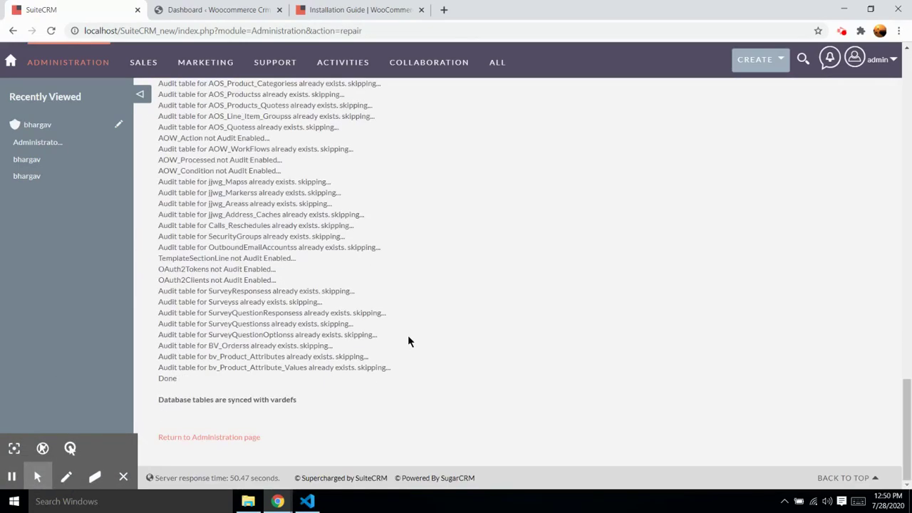
Return to the Administration page and open Sync WooCommerce Data under WC-Integration Setting
click(240, 439)
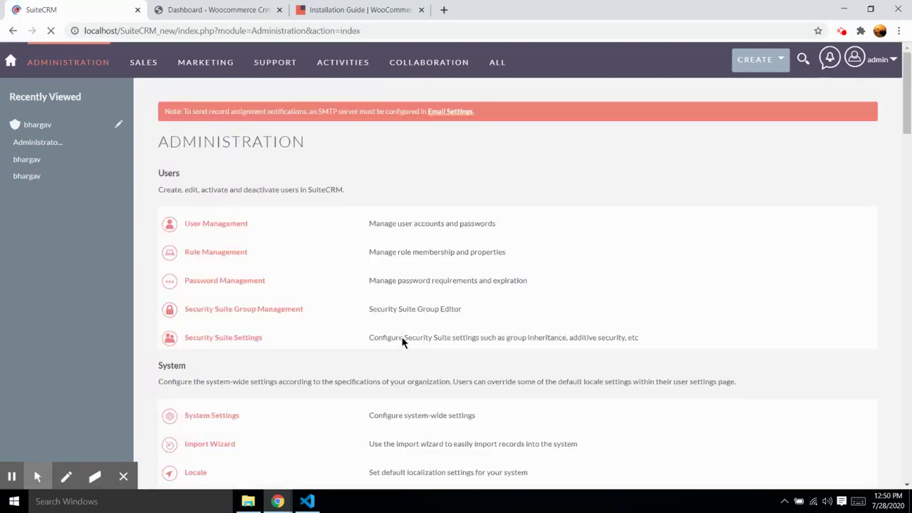
drag(906, 114, 906, 449)
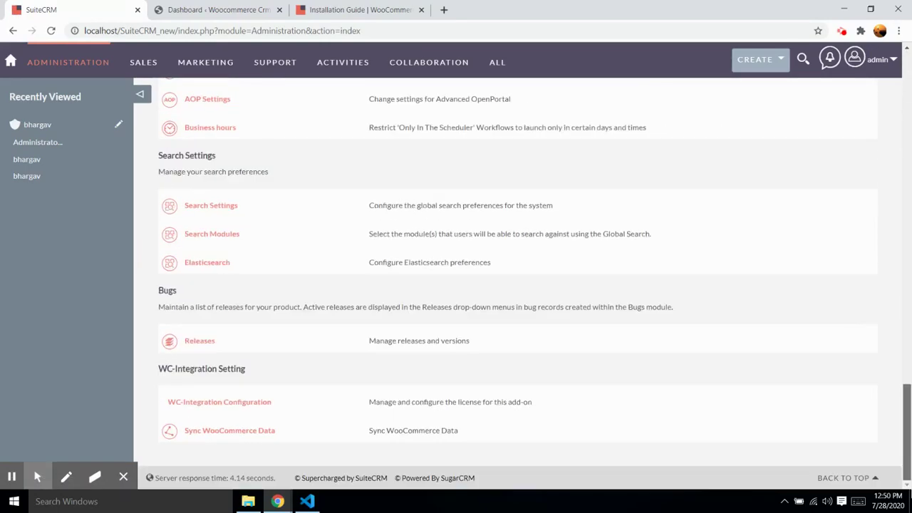
click(264, 435)
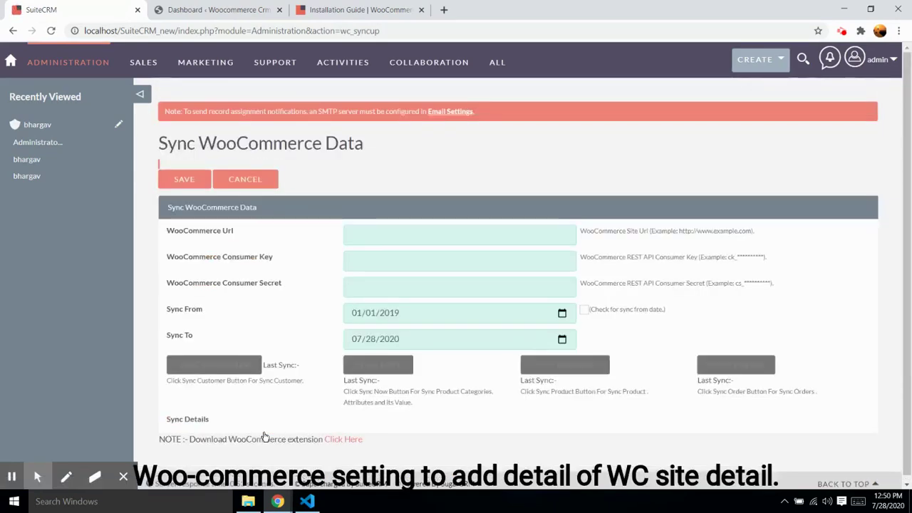
Copy the command "composer require automattic/woocommerce" from the WooCommerce Bridge installation guide
click(357, 9)
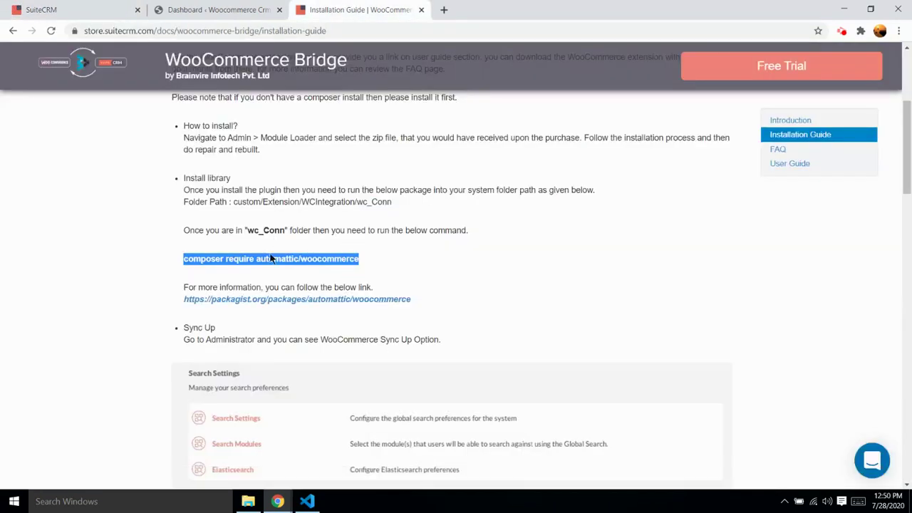
click(275, 259)
drag(236, 204, 401, 207)
drag(185, 261, 244, 261)
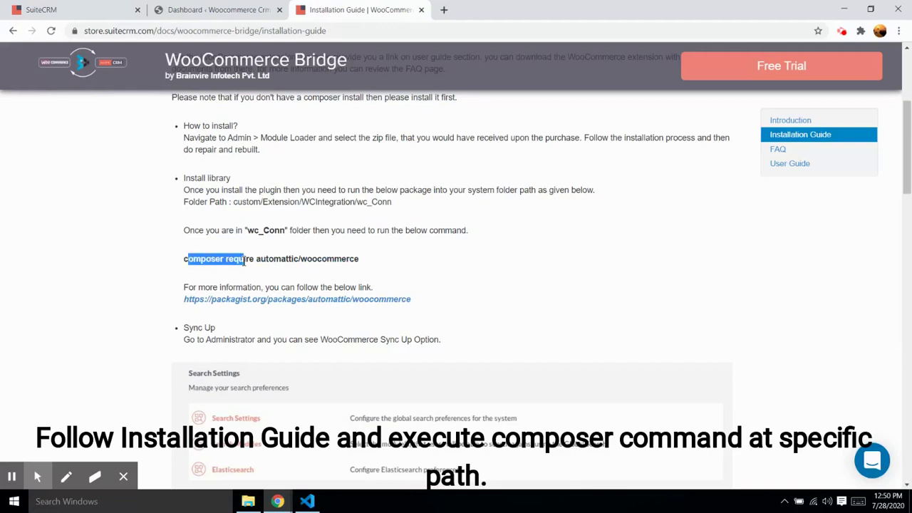
drag(186, 257, 183, 260)
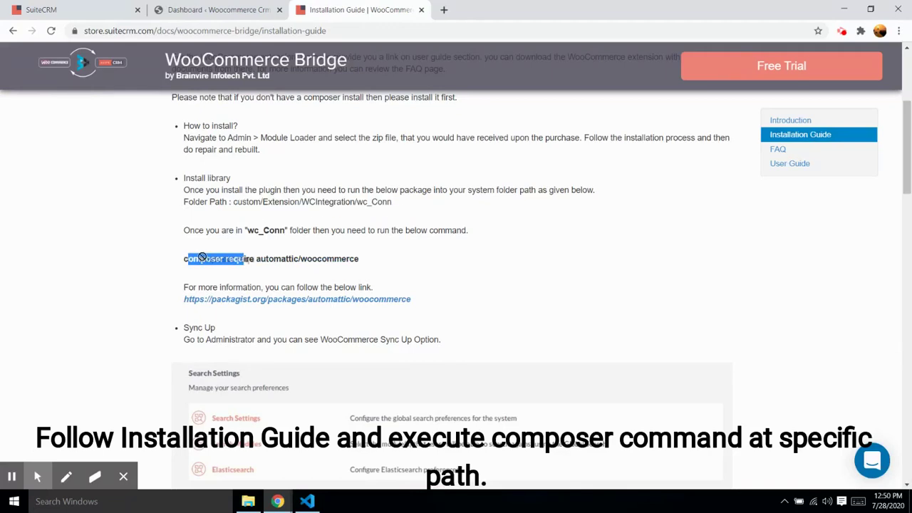
triple_click(237, 260)
key(ctrl+c)
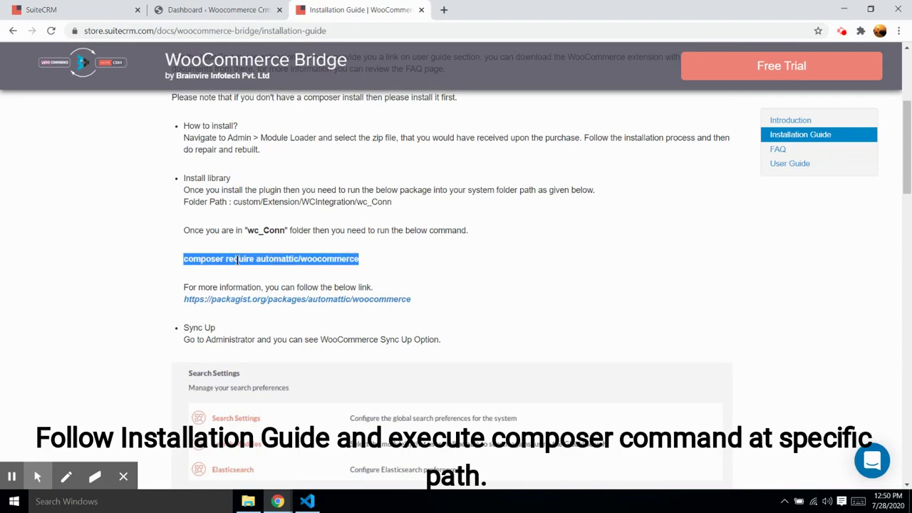
Switch to File Explorer and open the folder custom\Extension\WCIntegration\wc_Conn inside SuiteCRM_new
mouse_move(248, 501)
click(248, 428)
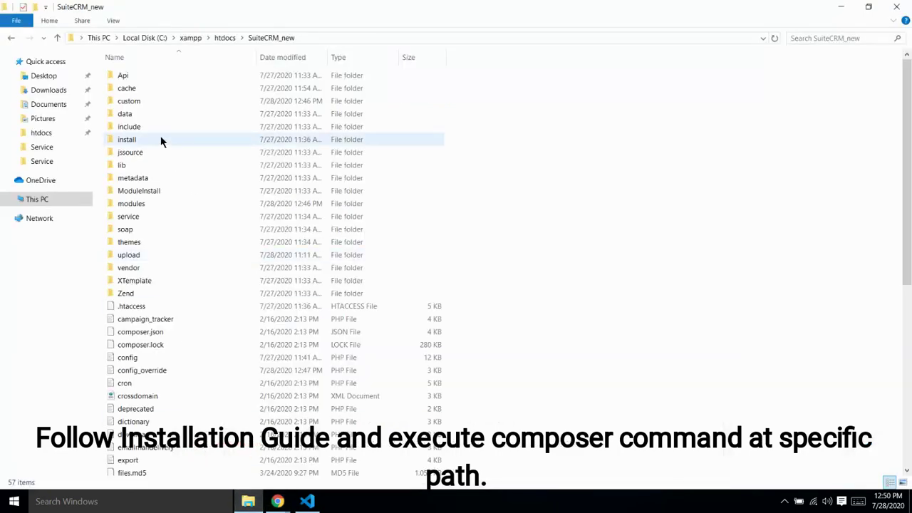
double_click(179, 101)
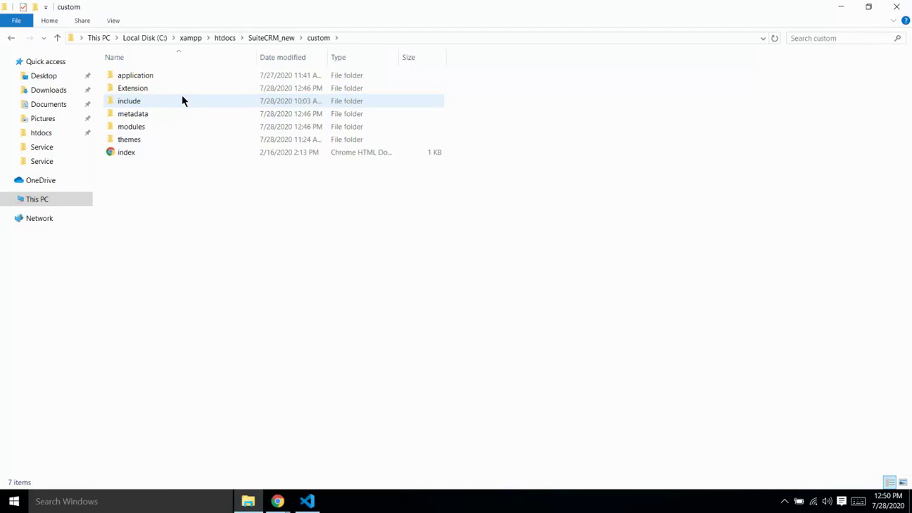
double_click(183, 90)
click(184, 101)
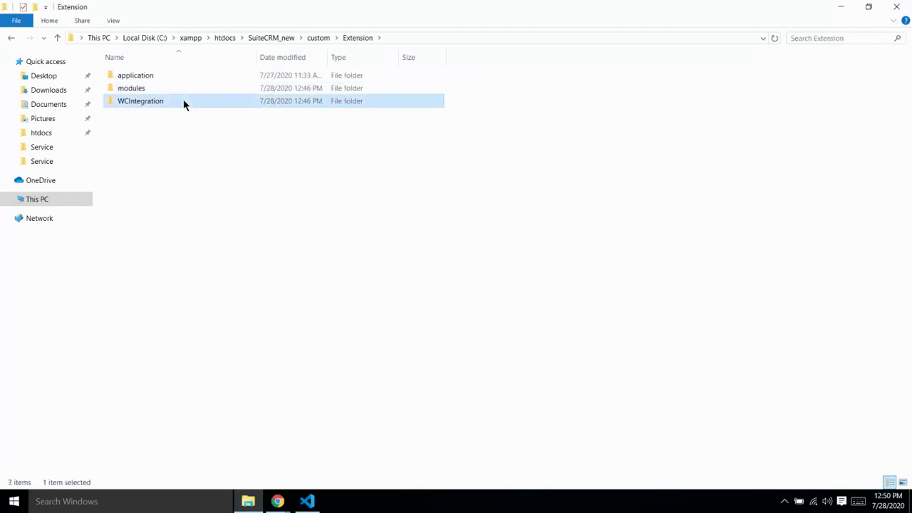
double_click(183, 101)
double_click(177, 192)
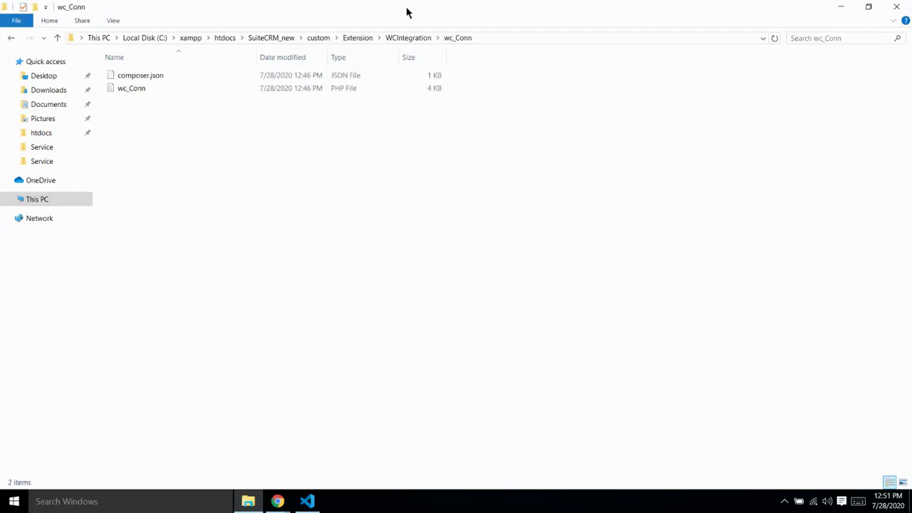
Run "composer require automattic/woocommerce" in a command prompt opened in the wc_Conn folder, and close the prompt once it finishes
click(521, 38)
text(cmd)
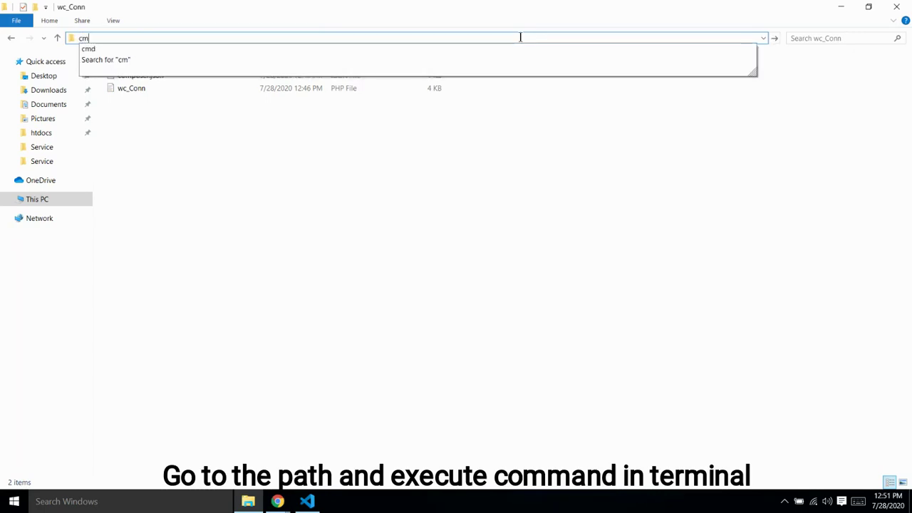
key(Return)
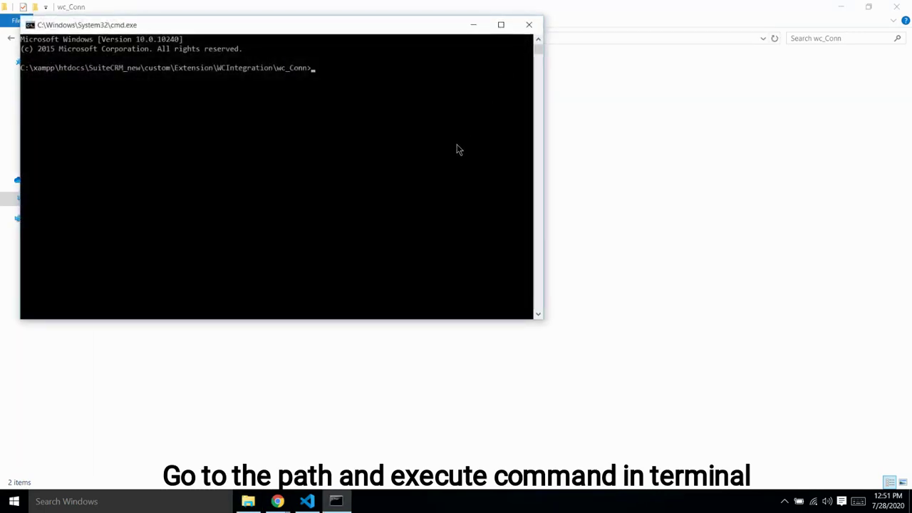
key(ctrl+v)
key(Return)
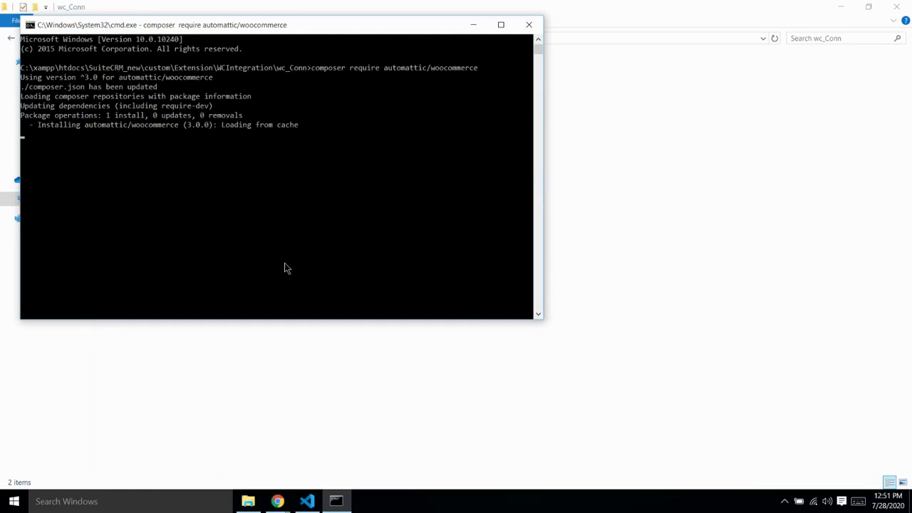
key(Return)
key(Return)
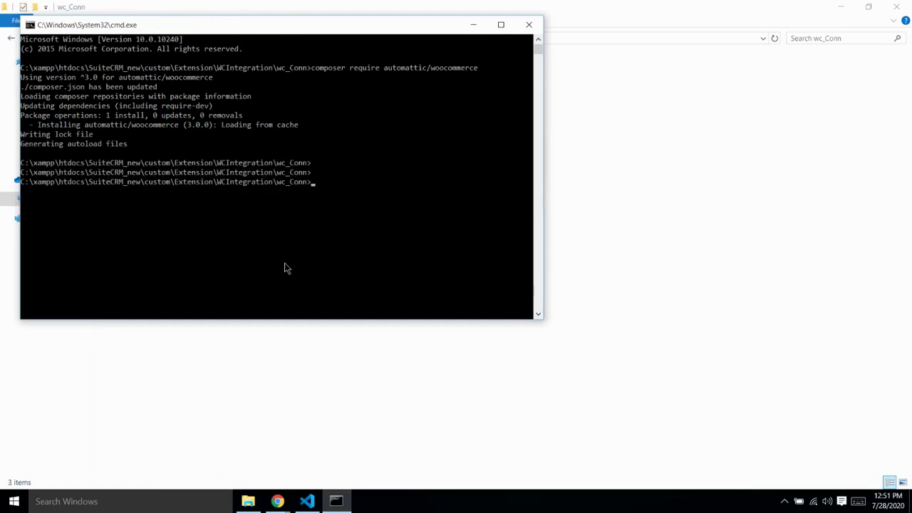
click(527, 23)
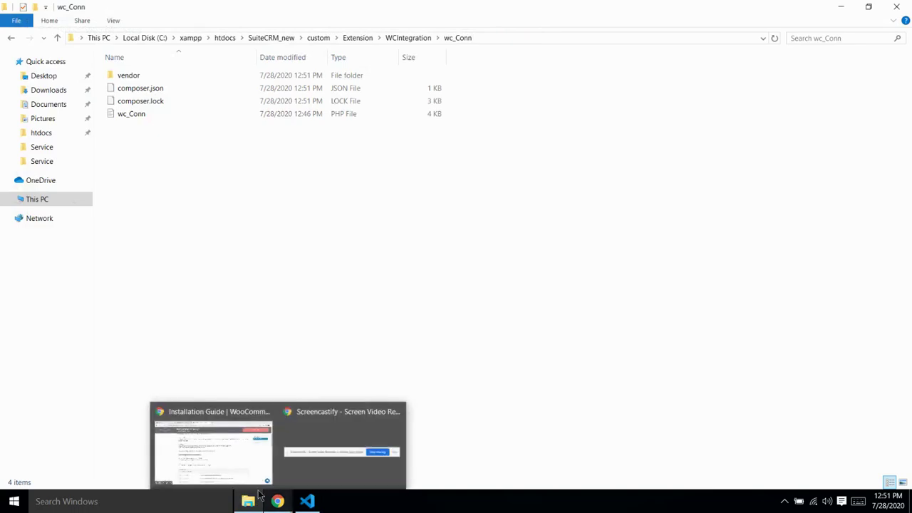
Switch back to Chrome and locate the Woocommerce With CRM plugin among the WordPress site's installed plugins
click(250, 474)
click(71, 10)
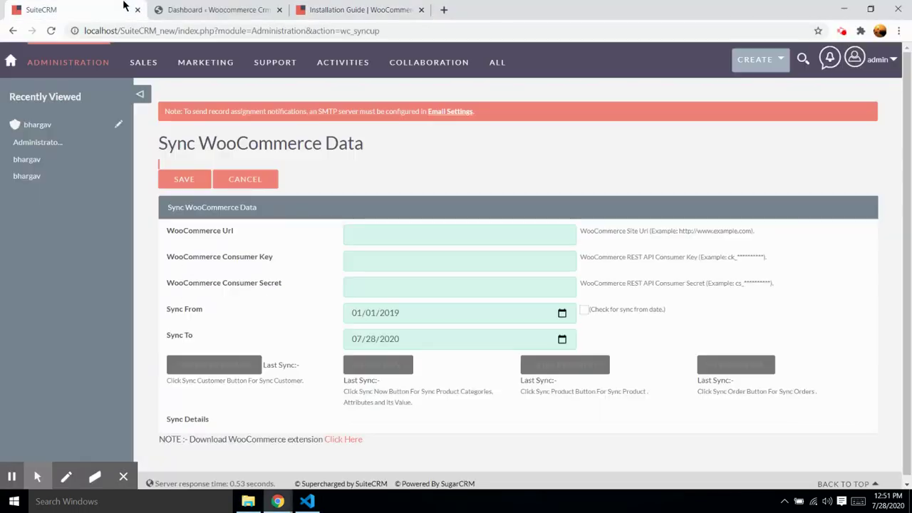
click(219, 9)
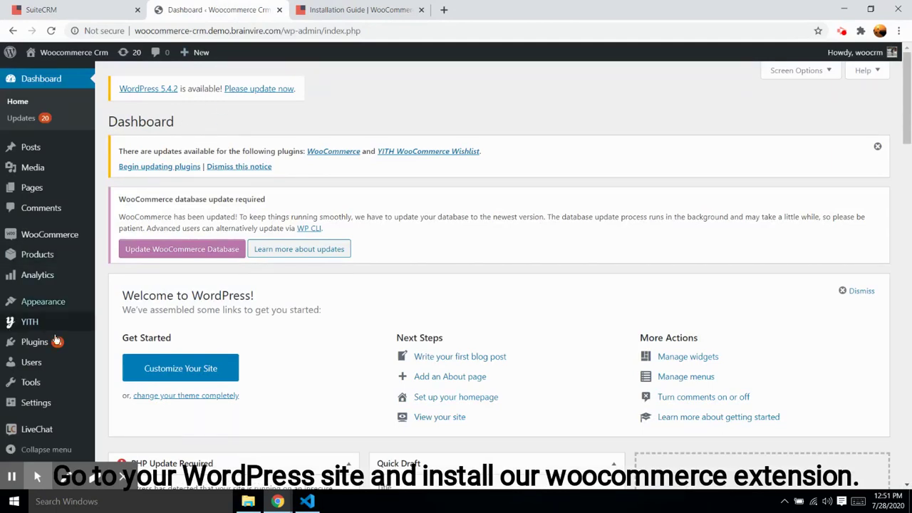
mouse_move(43, 342)
click(189, 360)
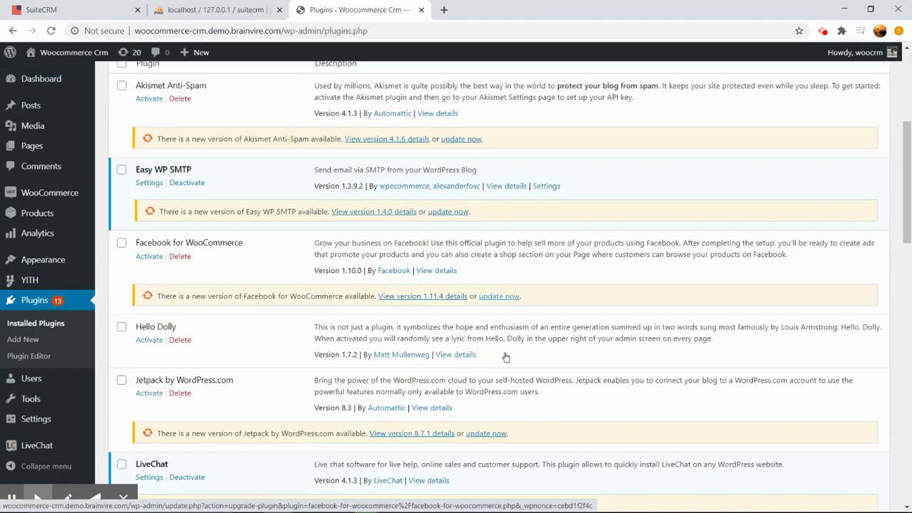
scroll(506, 357, down, 15)
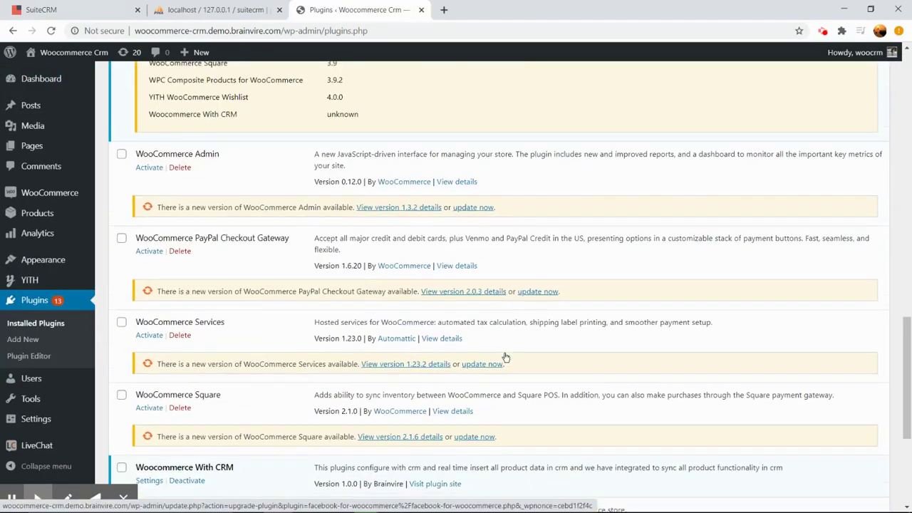
scroll(505, 356, down, 3)
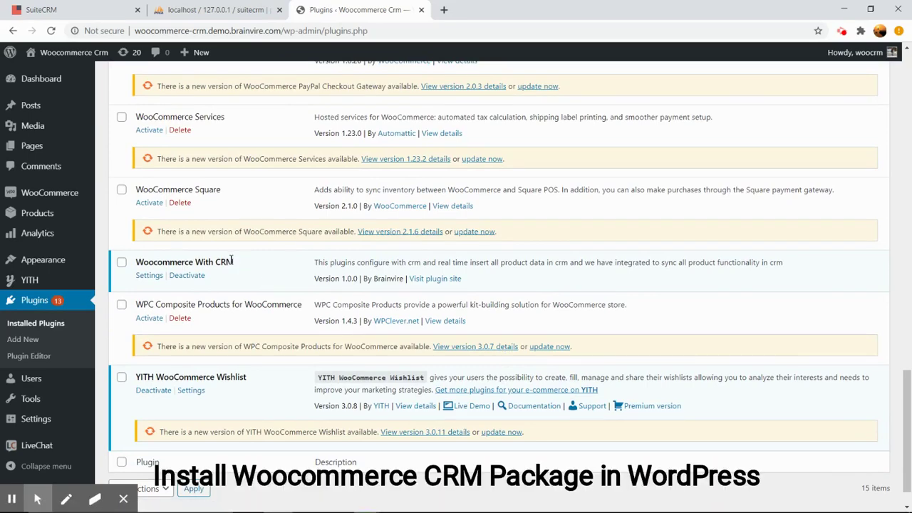
drag(232, 262, 135, 276)
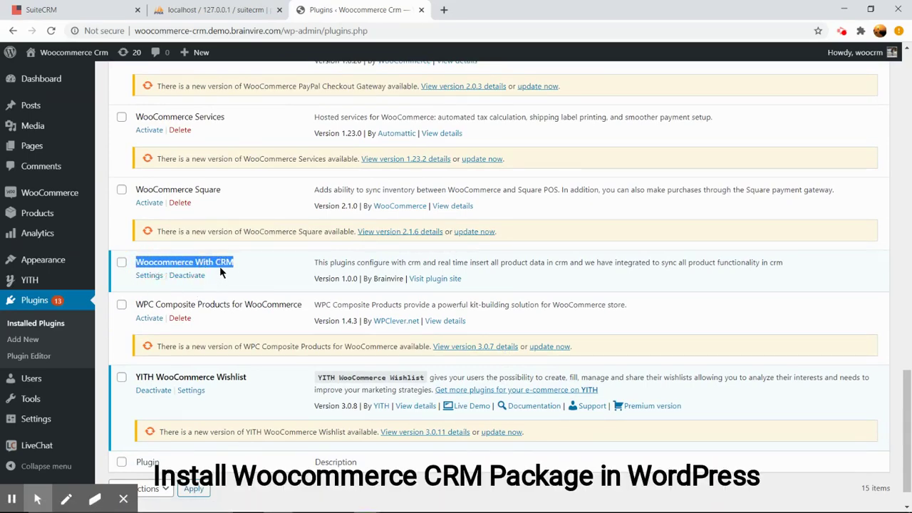
click(244, 269)
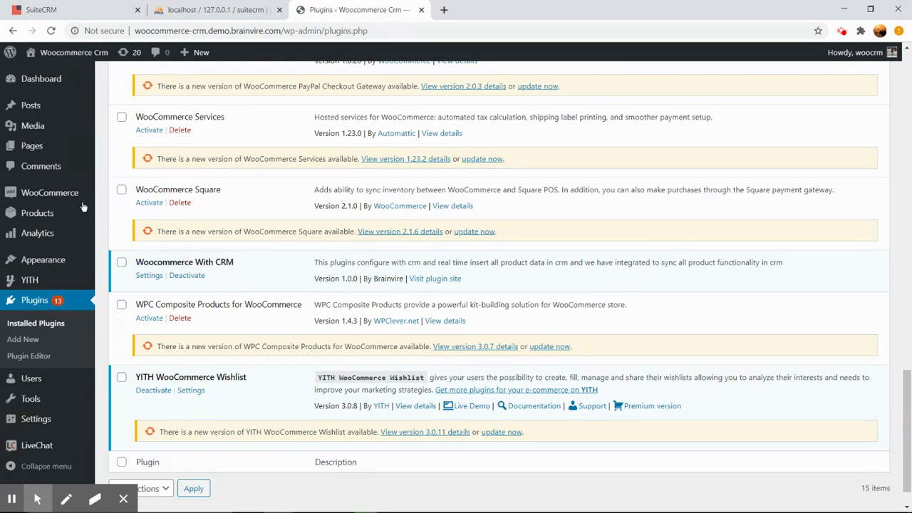
Open the REST API keys section in the advanced WooCommerce settings
mouse_move(80, 197)
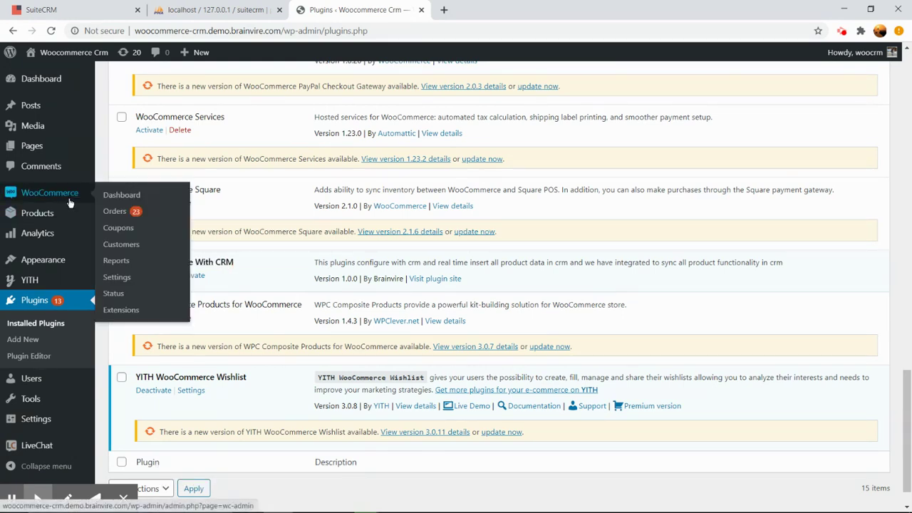
click(116, 277)
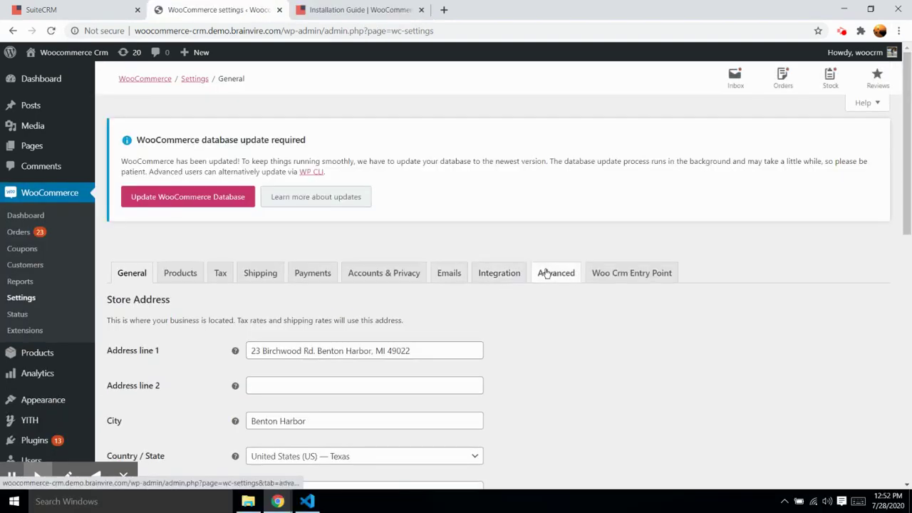
click(555, 275)
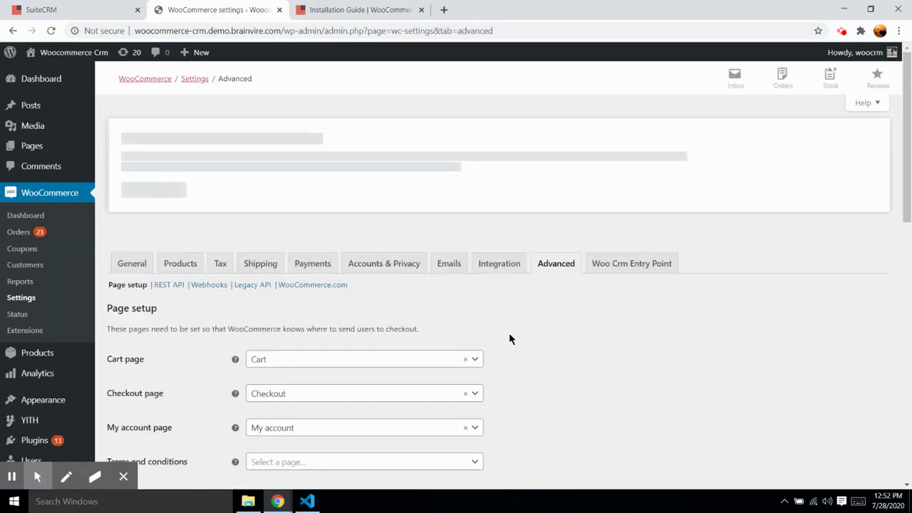
click(171, 294)
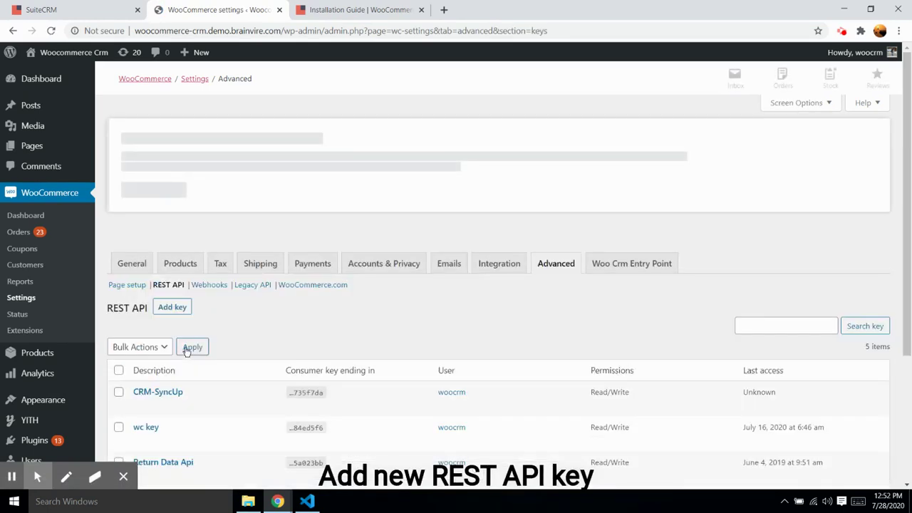
Start adding a new REST API key and enter "CRM WC Key" as its description
scroll(185, 349, down, 1)
scroll(185, 351, down, 2)
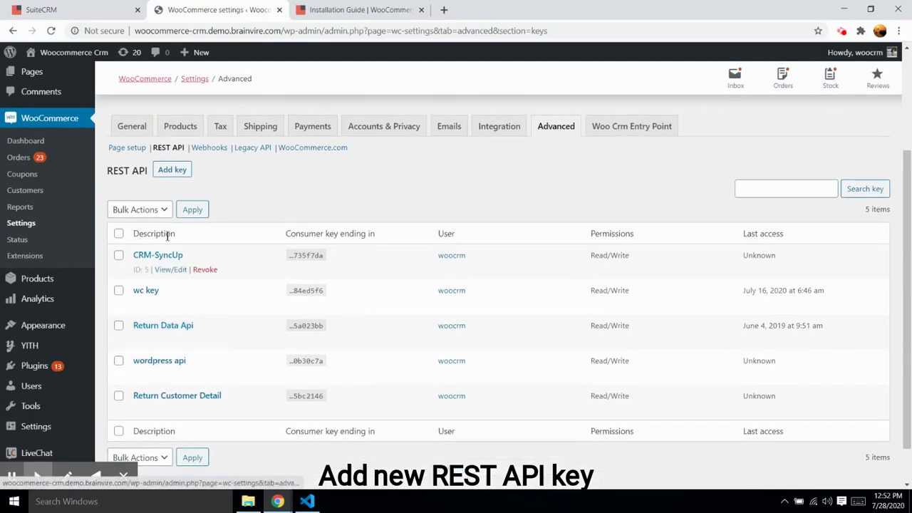
click(175, 171)
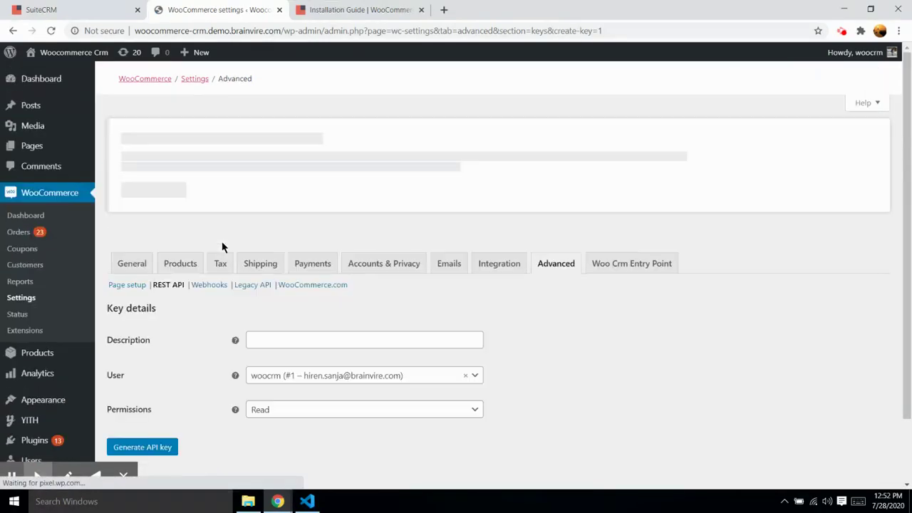
click(281, 347)
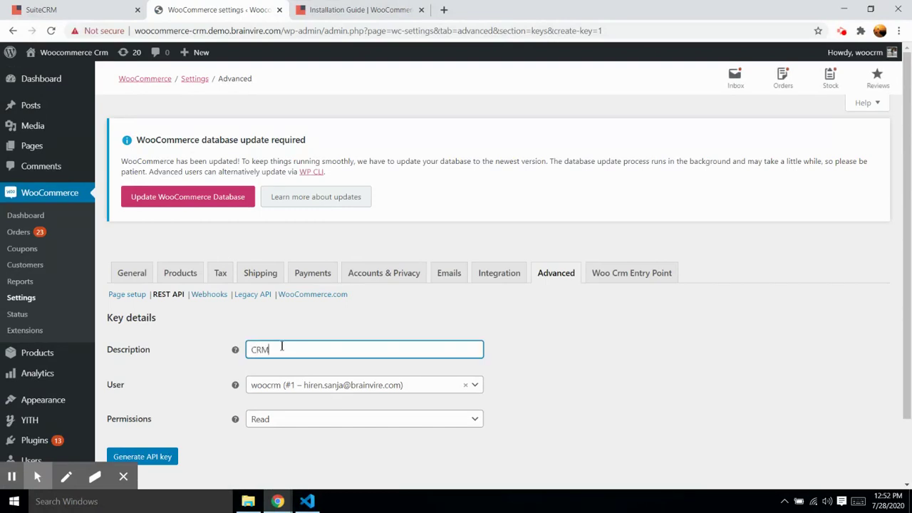
text(CRM We)
text( Key)
Set the new key's permissions to Read/Write and generate the API key
scroll(282, 345, down, 2)
click(287, 355)
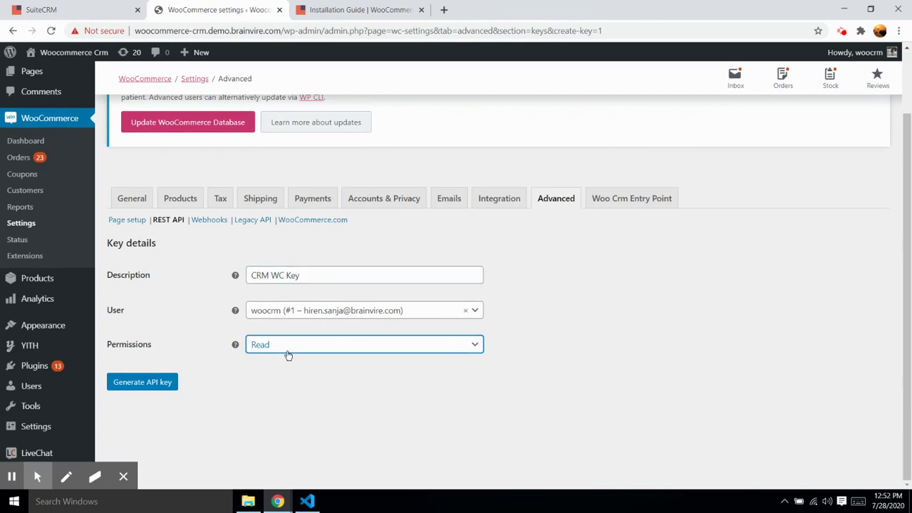
click(302, 354)
click(297, 403)
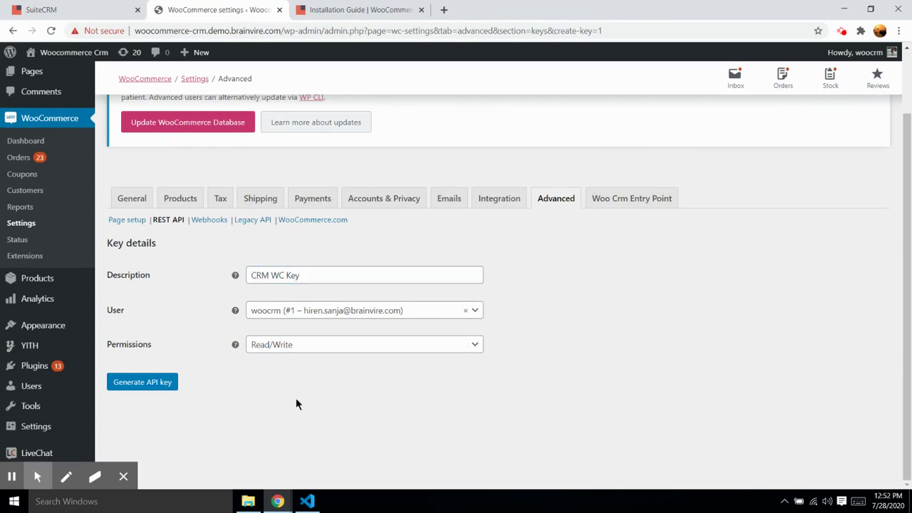
click(155, 384)
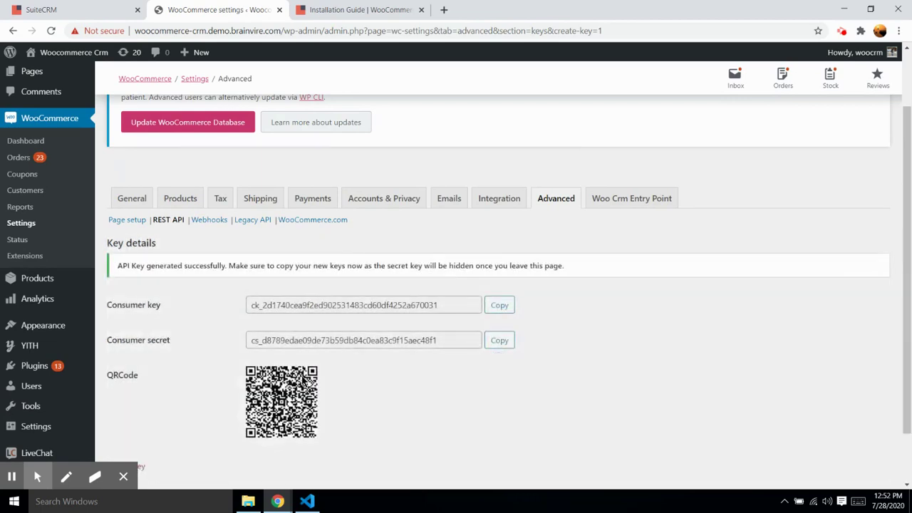
Copy the generated consumer key and paste it as the WooCommerce Consumer Key in SuiteCRM's Sync WooCommerce Data form
click(510, 305)
click(43, 9)
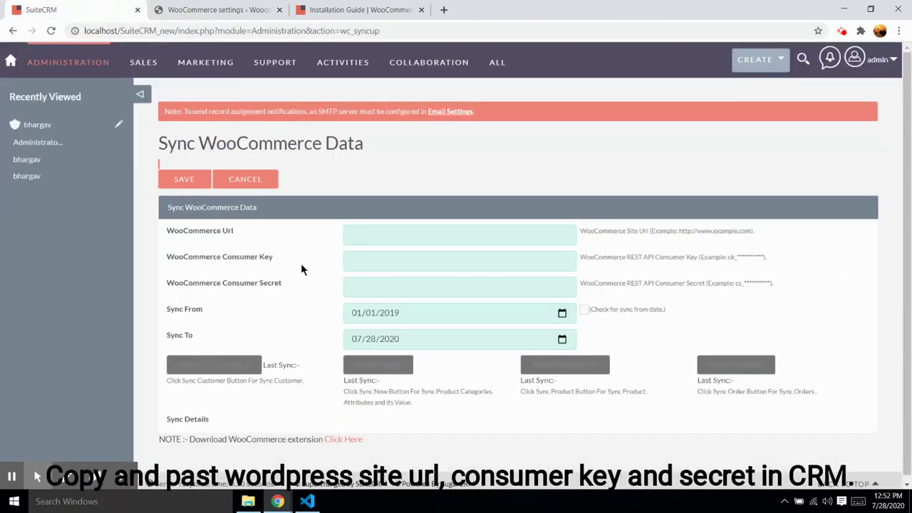
click(382, 260)
key(ctrl+v)
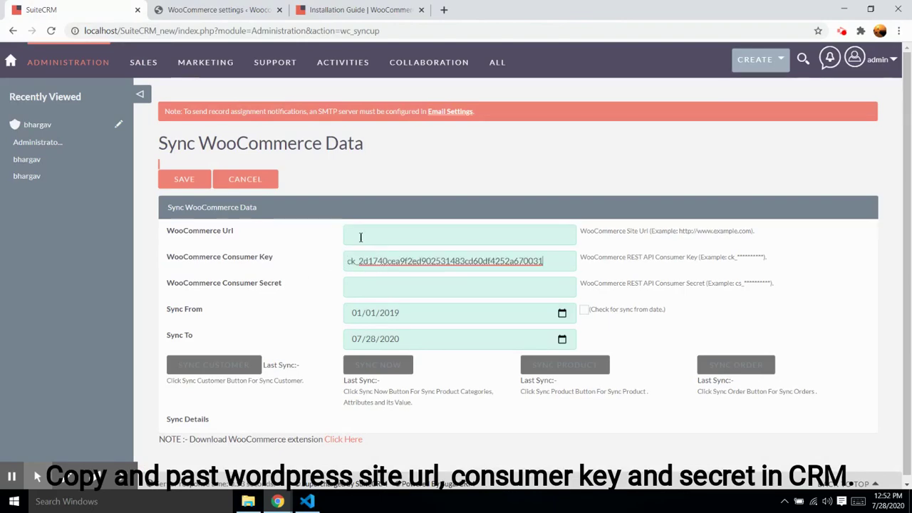
Copy the generated consumer secret from WooCommerce and paste it as the WooCommerce Consumer Secret in SuiteCRM
click(183, 7)
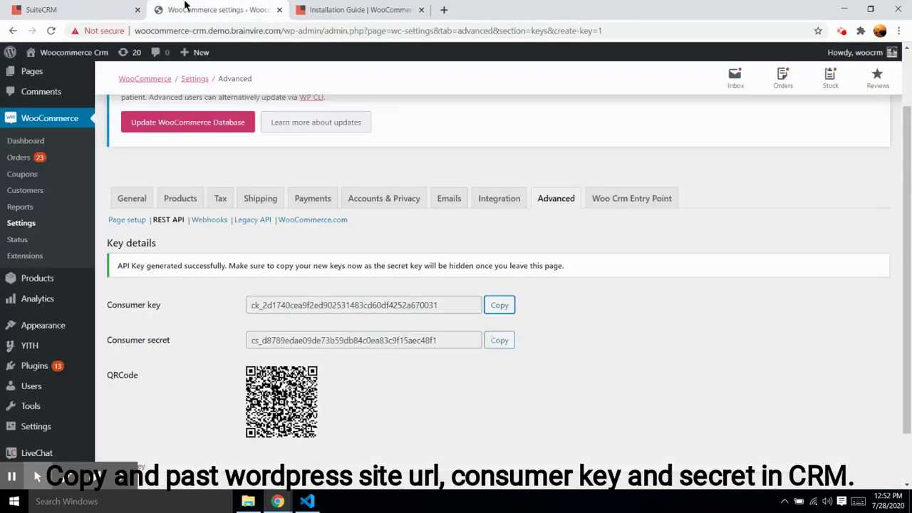
click(505, 343)
click(102, 7)
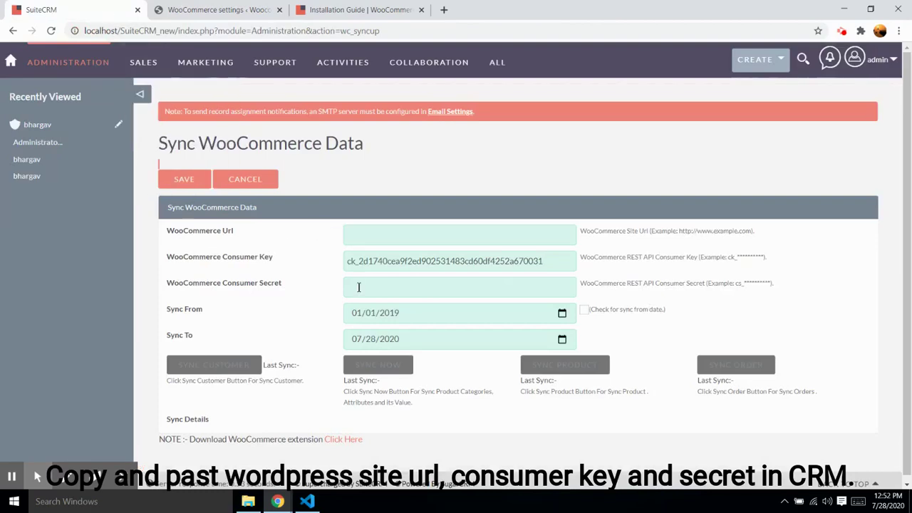
key(ctrl+v)
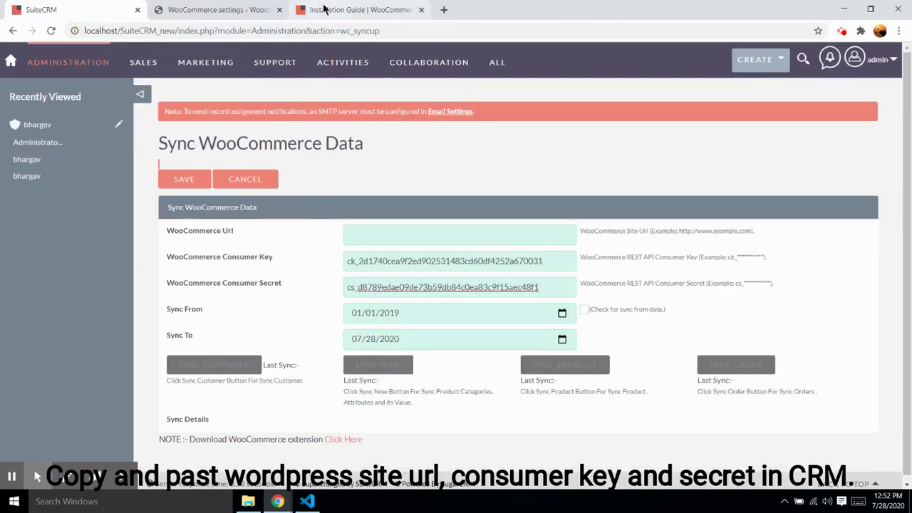
click(235, 10)
drag(284, 30, 125, 26)
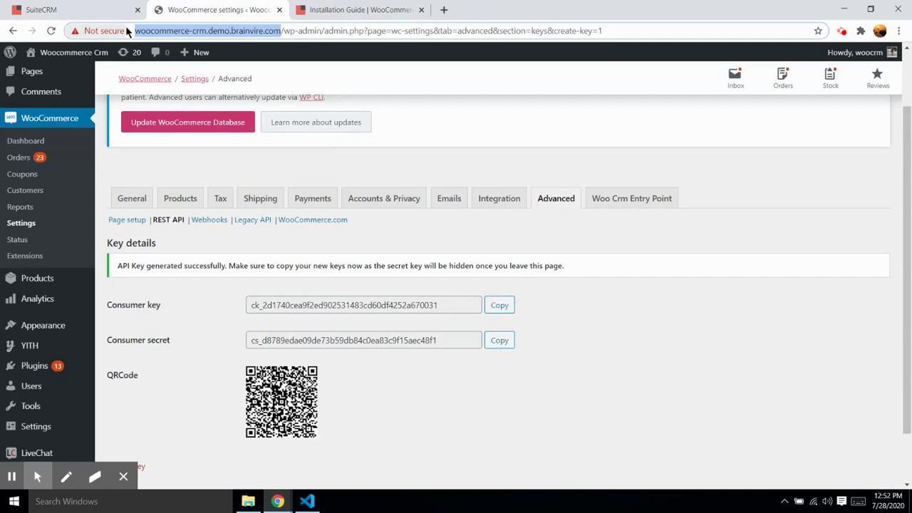
click(72, 10)
key(ctrl+v)
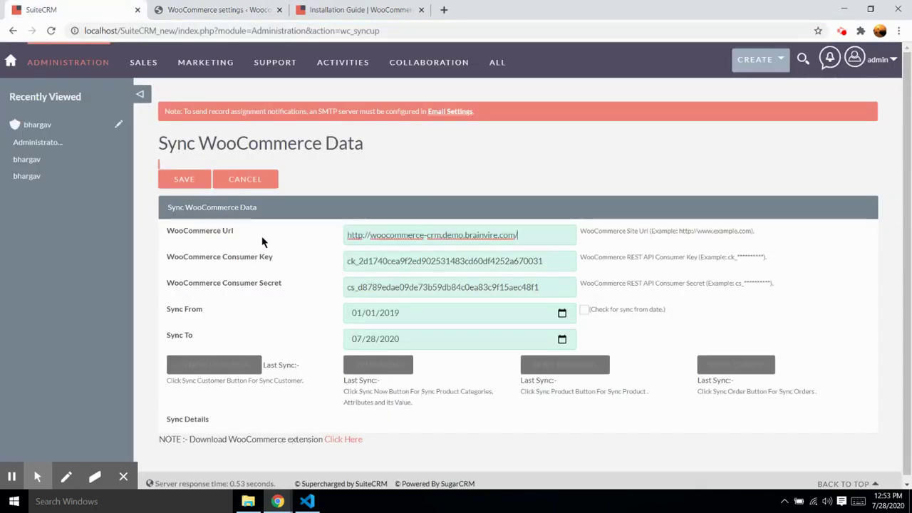
key(BackSpace)
click(170, 184)
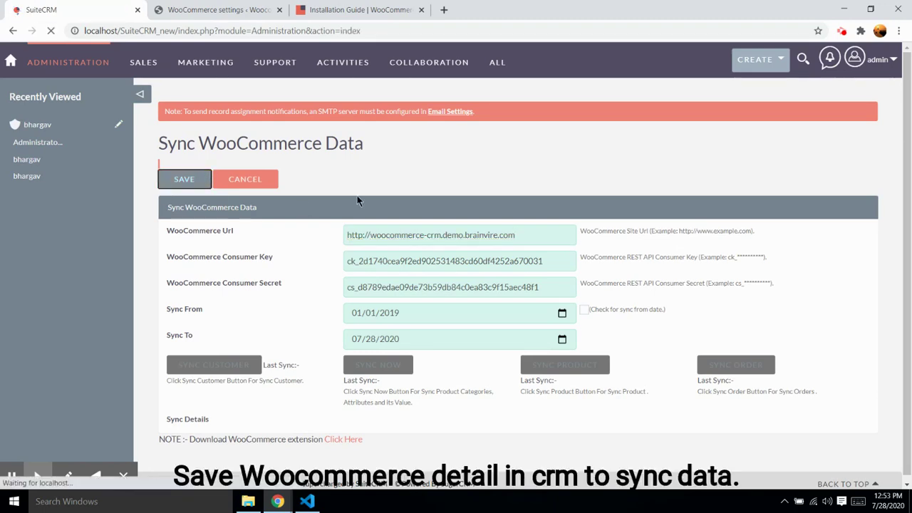
Reopen Sync WooCommerce Data from the WC-Integration Setting section of the administration page
scroll(357, 195, down, 10)
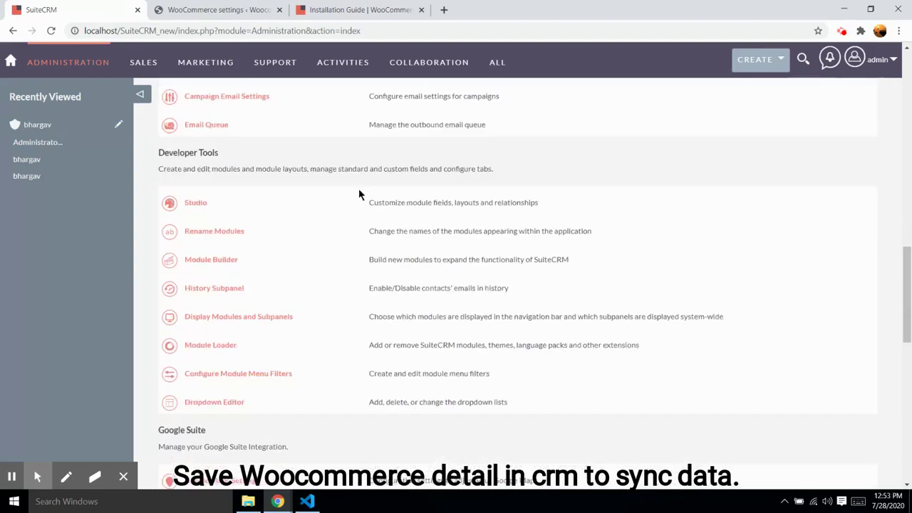
scroll(359, 195, down, 10)
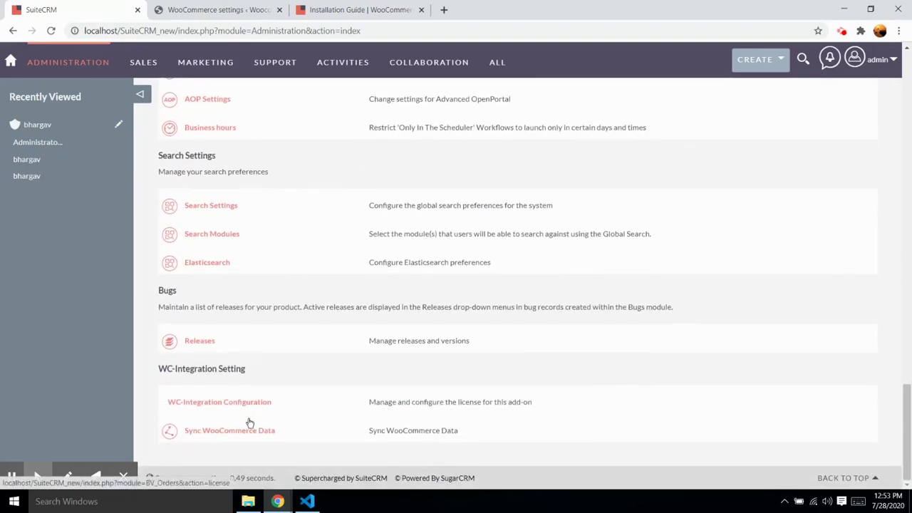
click(249, 431)
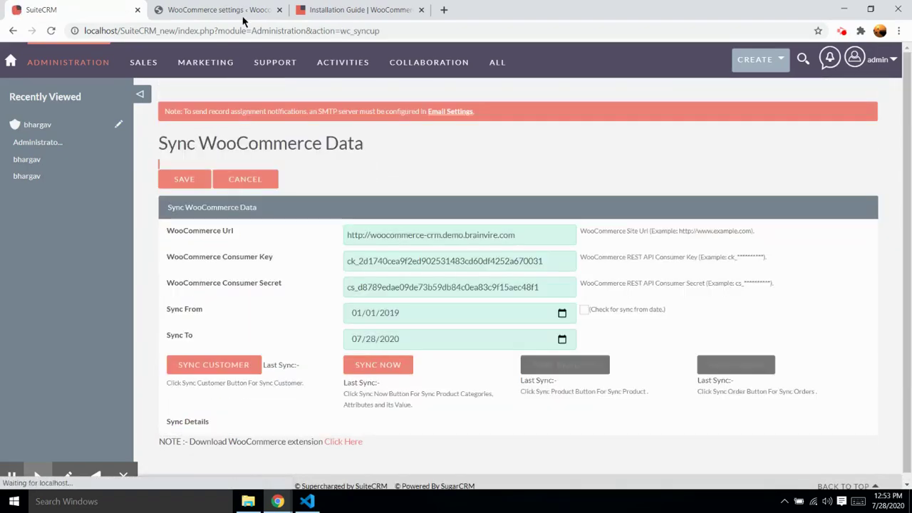
Open the Woo Crm Entry Point settings in WooCommerce, leaving the generated key page, to view the CRM site URL
click(243, 7)
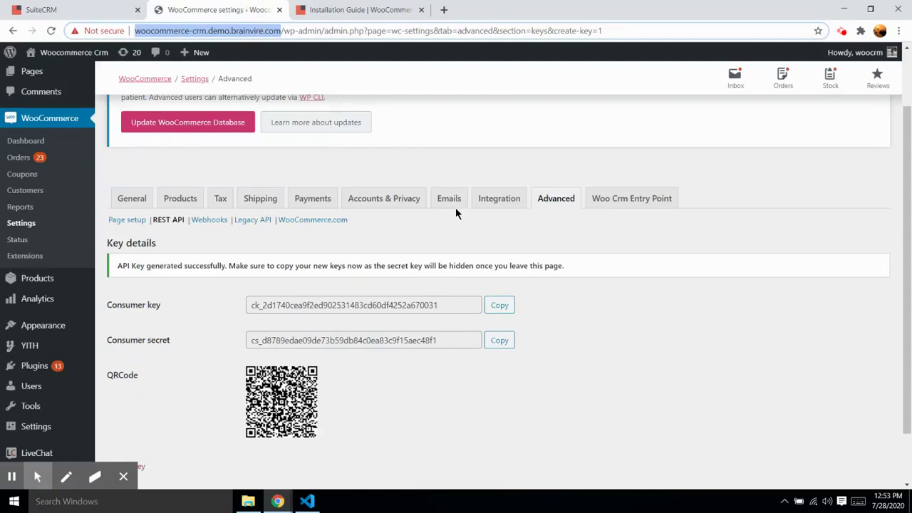
click(625, 201)
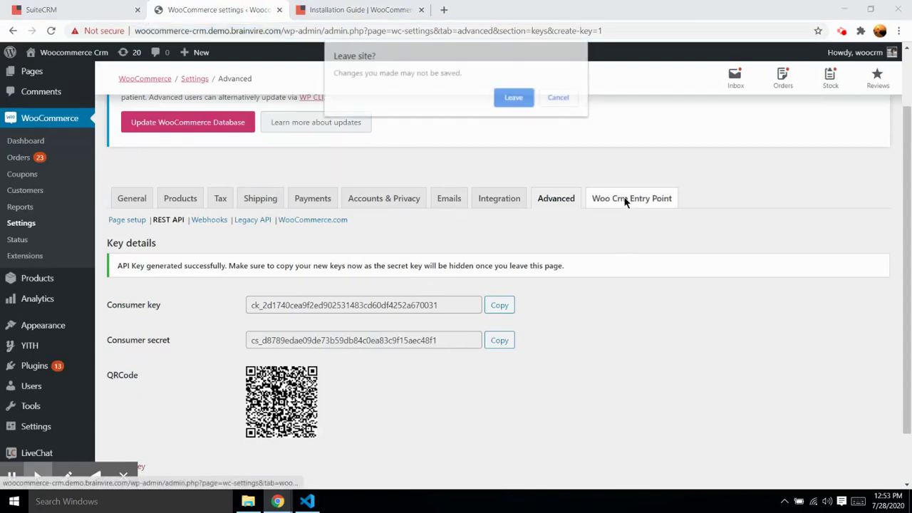
click(514, 98)
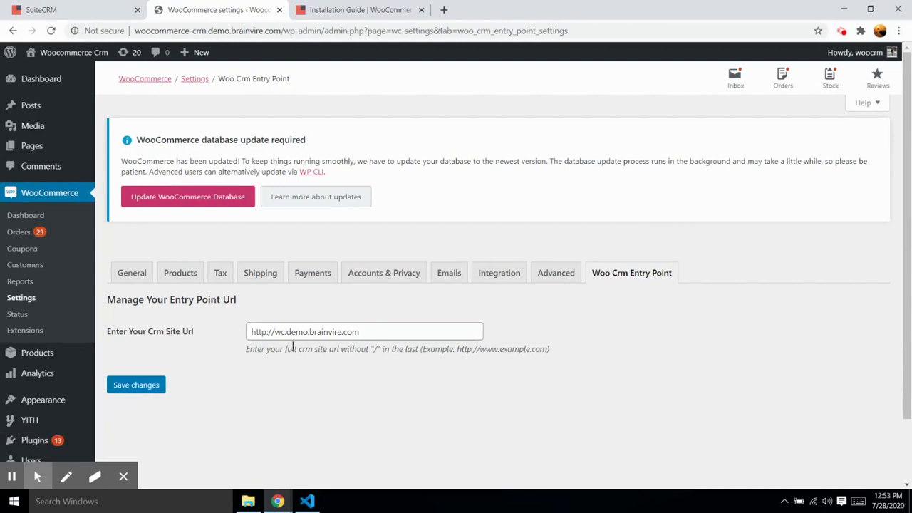
Return to SuiteCRM, sync the WooCommerce customers and check the customer log
click(114, 10)
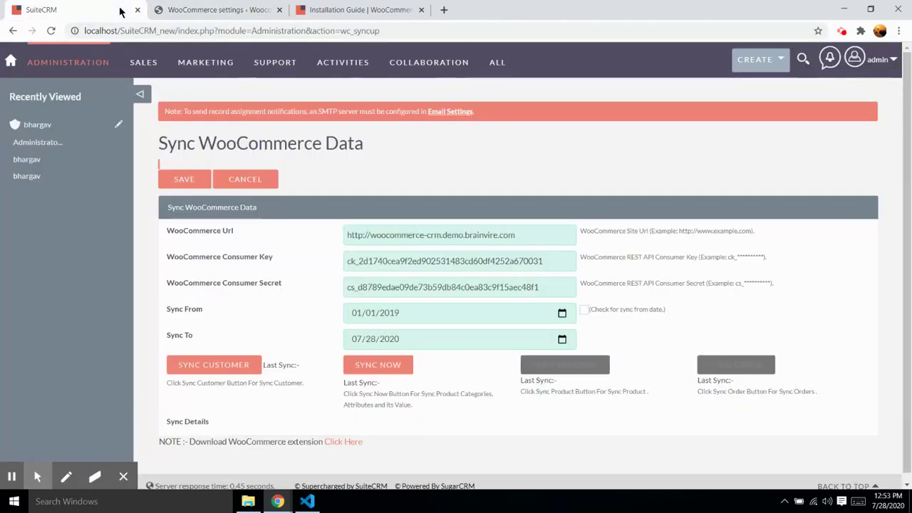
click(243, 365)
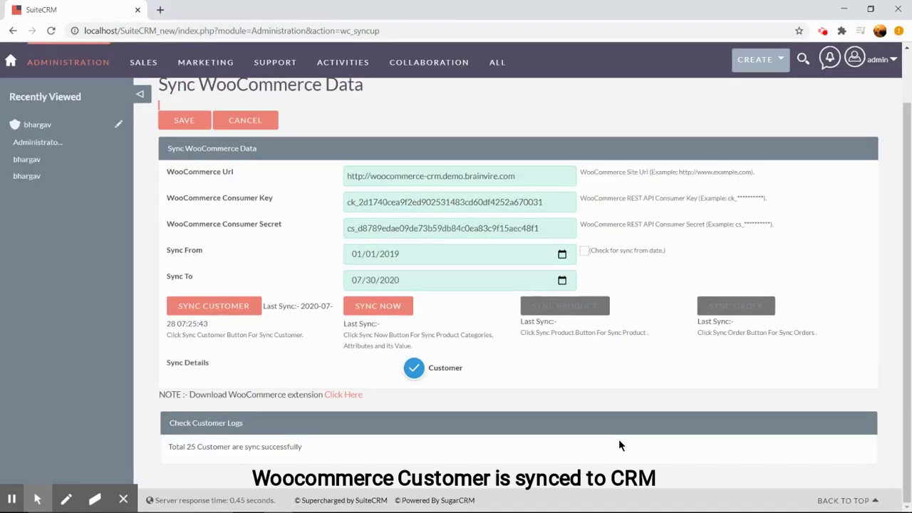
drag(303, 446, 170, 448)
click(169, 448)
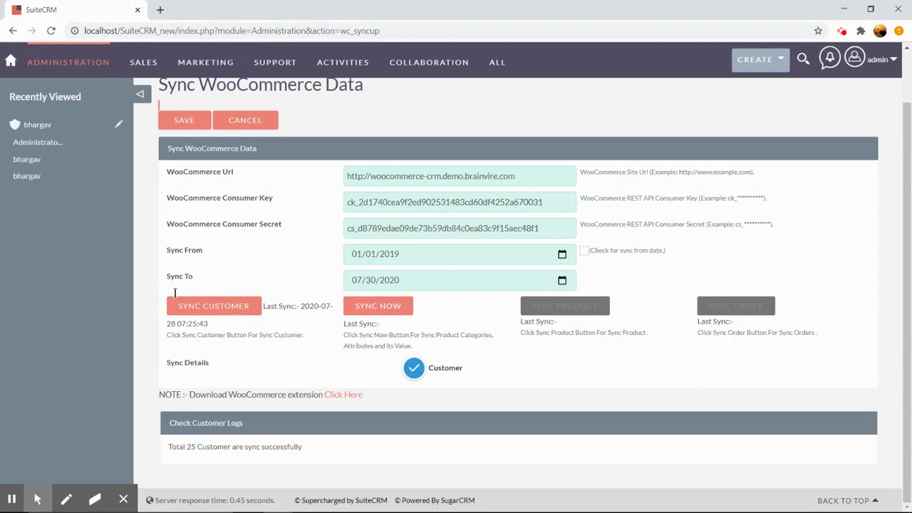
Open the Contacts list in the Sales modules to check the synced customers
mouse_move(144, 63)
click(160, 135)
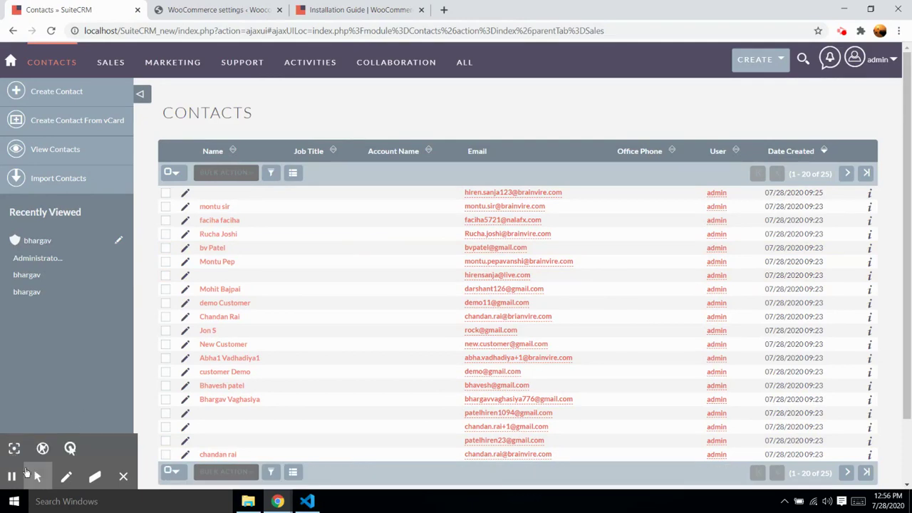
click(12, 477)
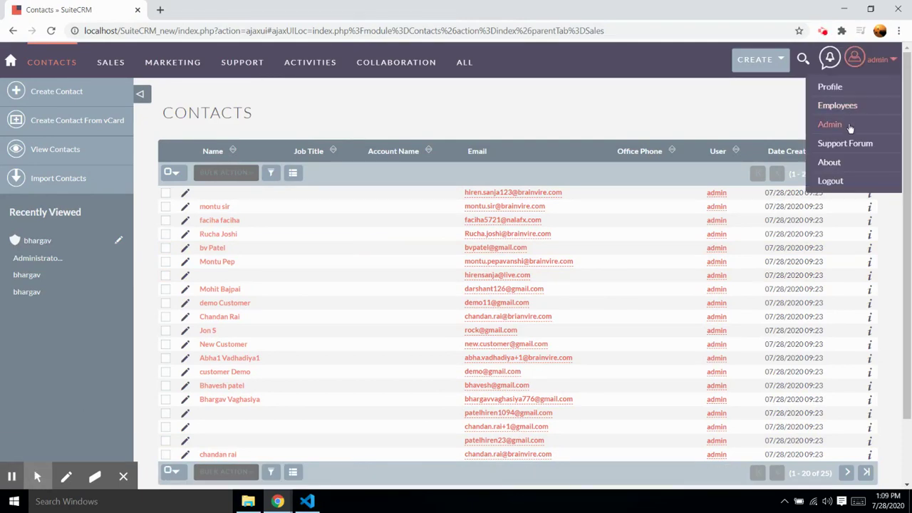
Go back to the administration page and open Sync WooCommerce Data in the WC-Integration settings
click(834, 125)
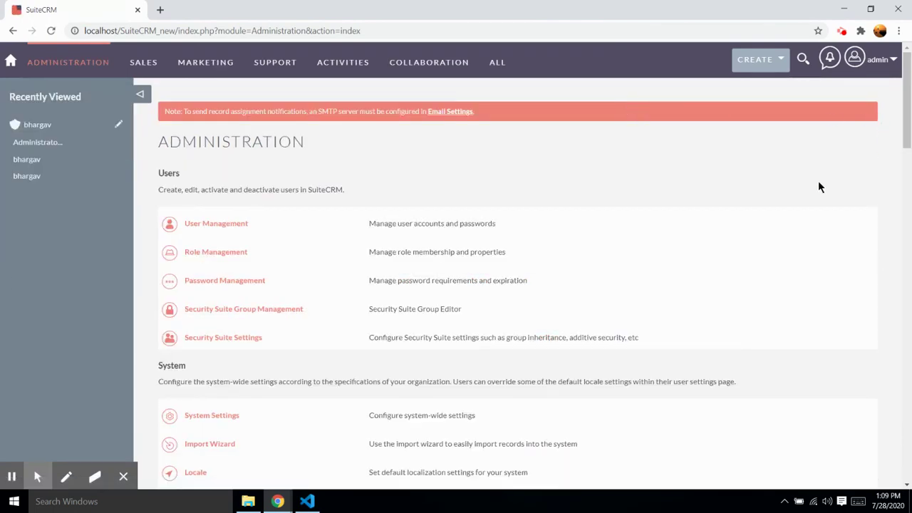
scroll(819, 187, down, 20)
click(238, 432)
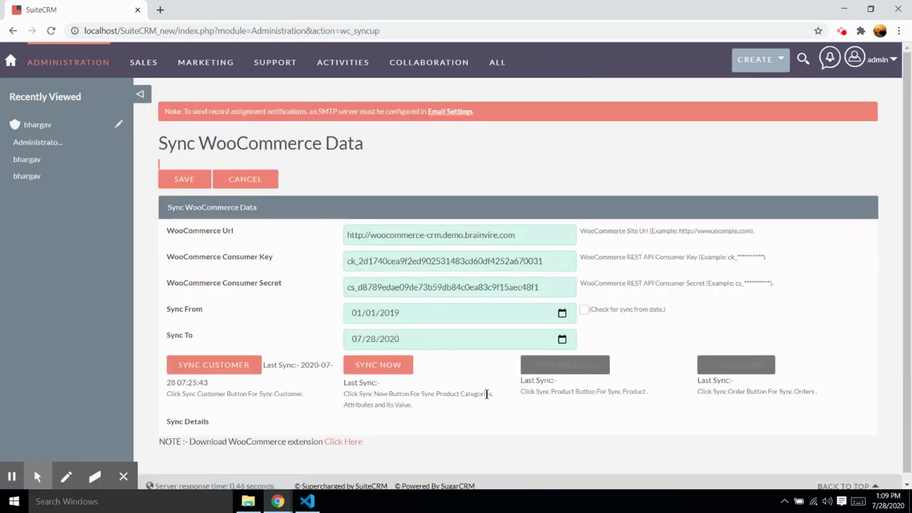
Sync the product categories, attributes and their values, and check the category and attribute logs
click(382, 365)
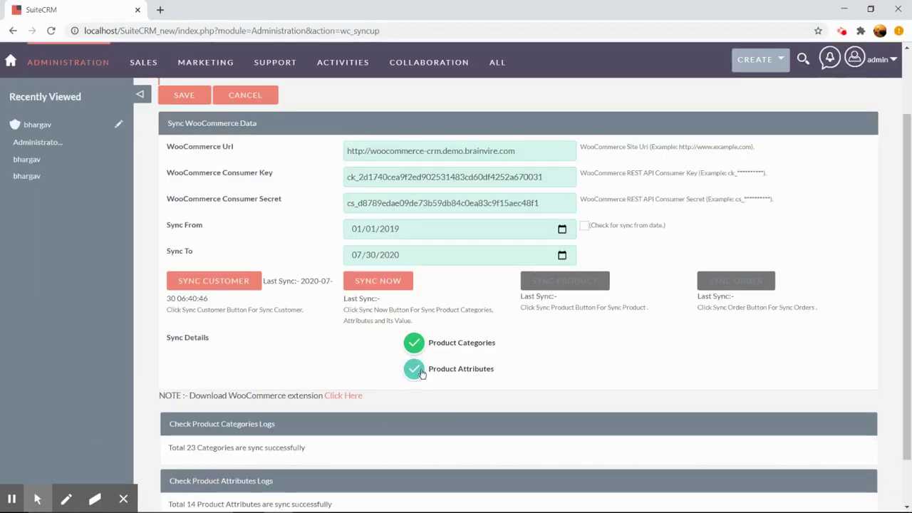
scroll(419, 384, down, 1)
triple_click(302, 398)
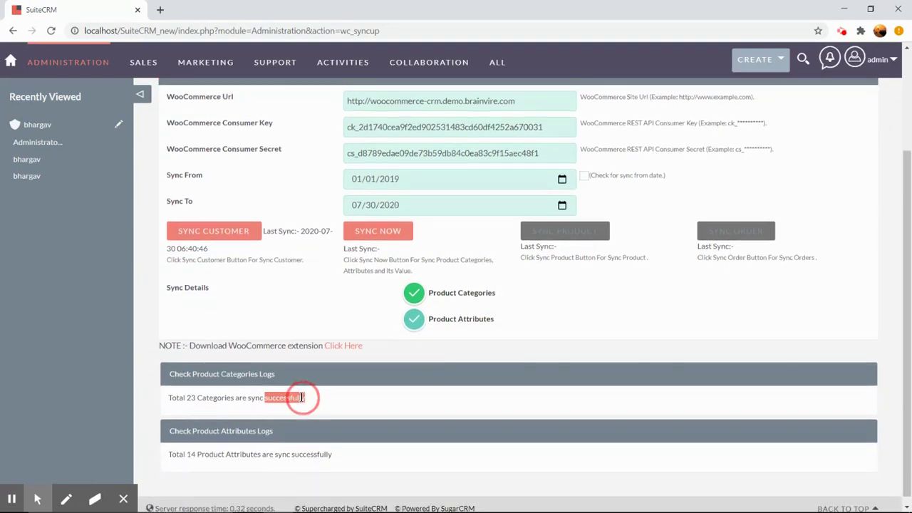
triple_click(332, 453)
click(332, 453)
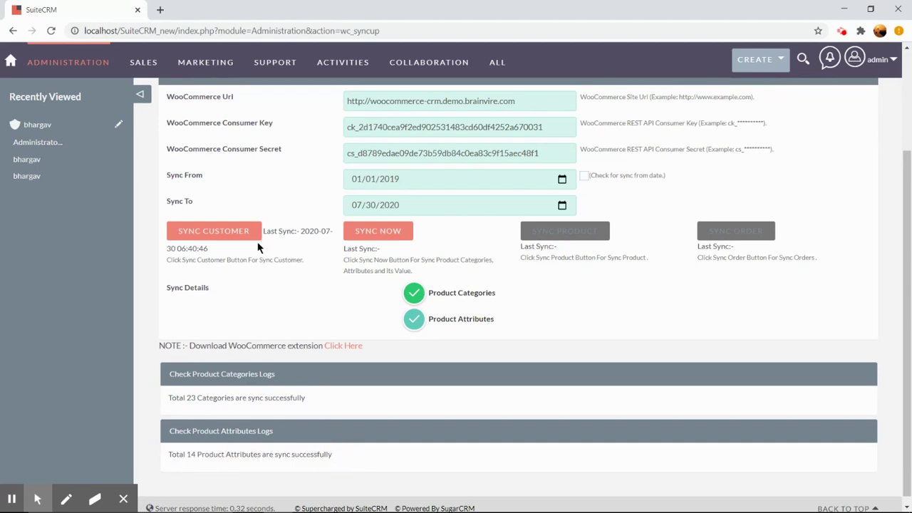
Open the Products - Categories module to check the synced categories
mouse_move(498, 62)
click(542, 151)
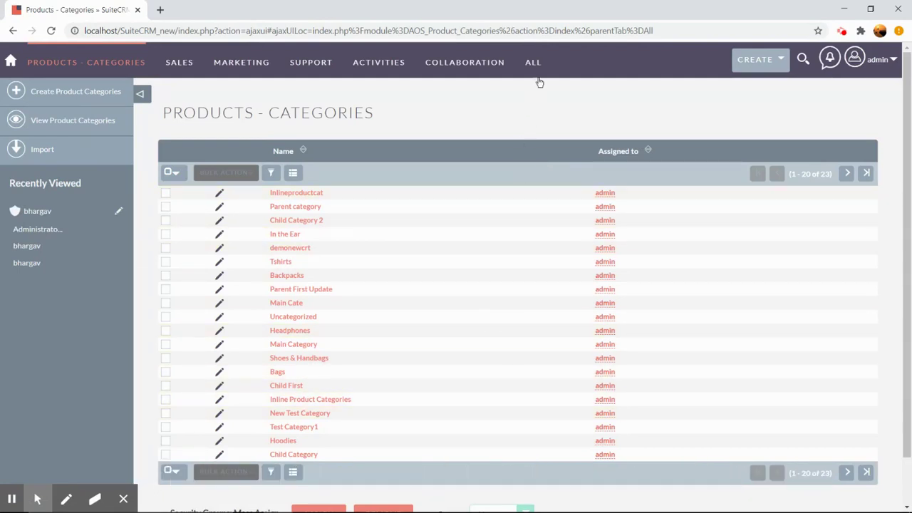
Open the Color record in the Product Attributes module and expand its product attribute values
mouse_move(540, 83)
scroll(563, 206, down, 5)
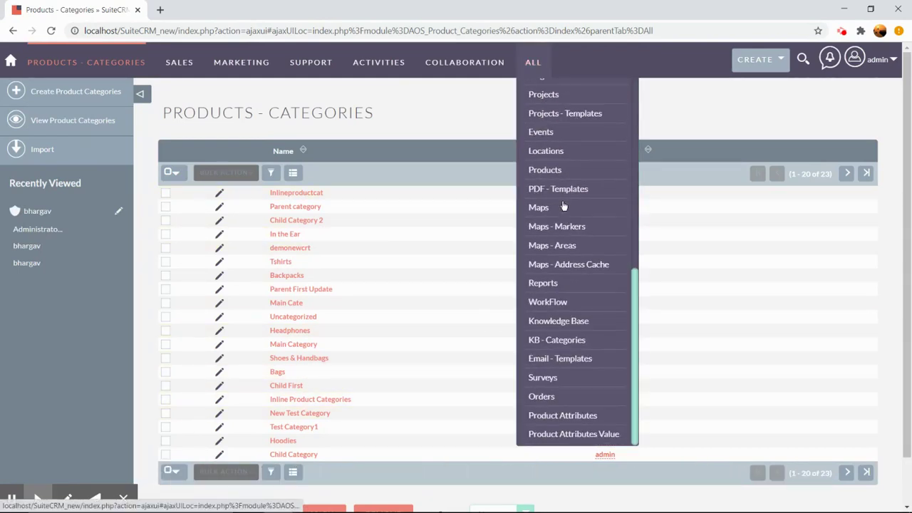
click(574, 420)
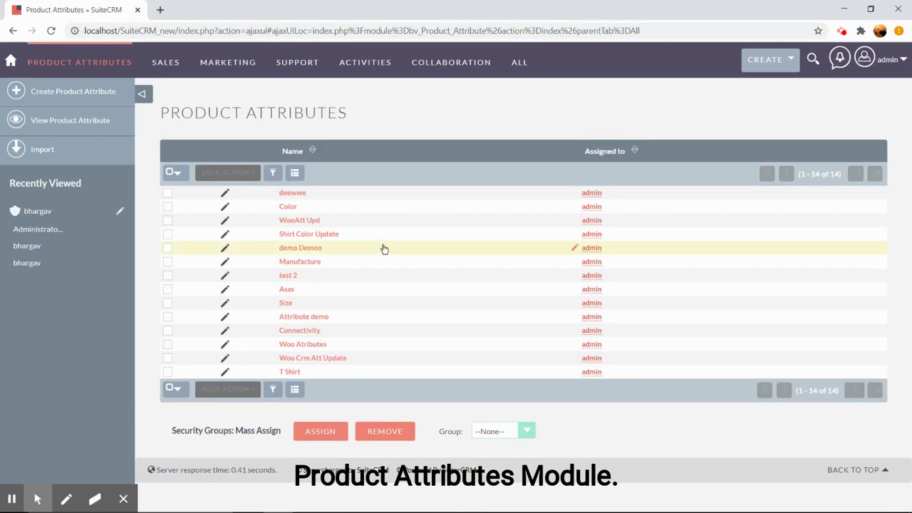
click(287, 206)
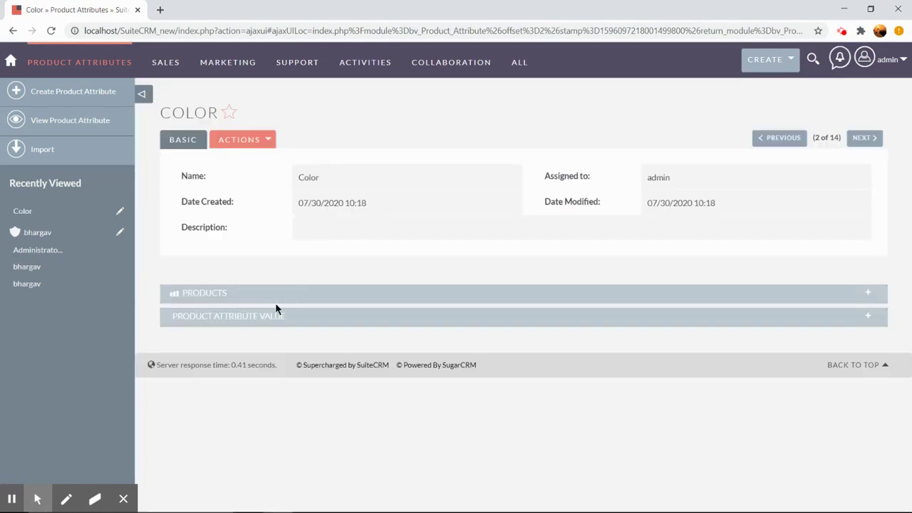
click(270, 317)
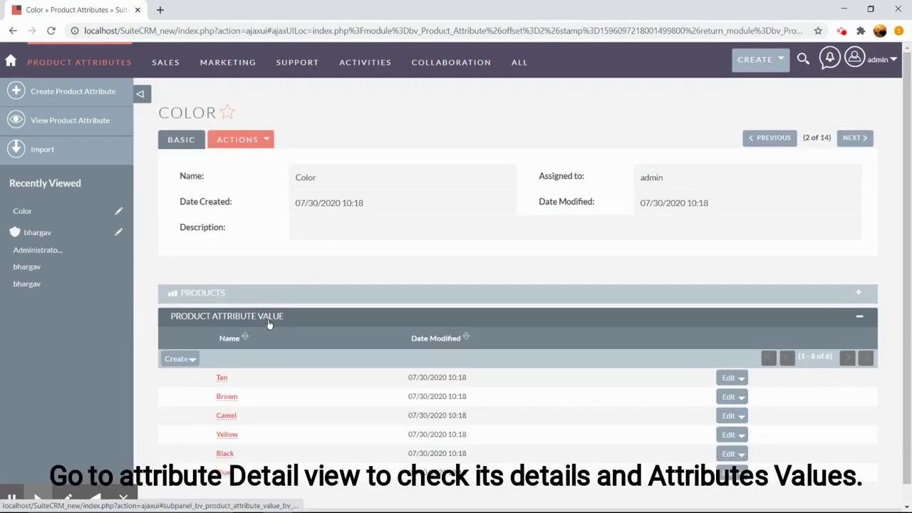
Collapse the product attribute values, return to the administration page and open Sync WooCommerce Data
click(269, 319)
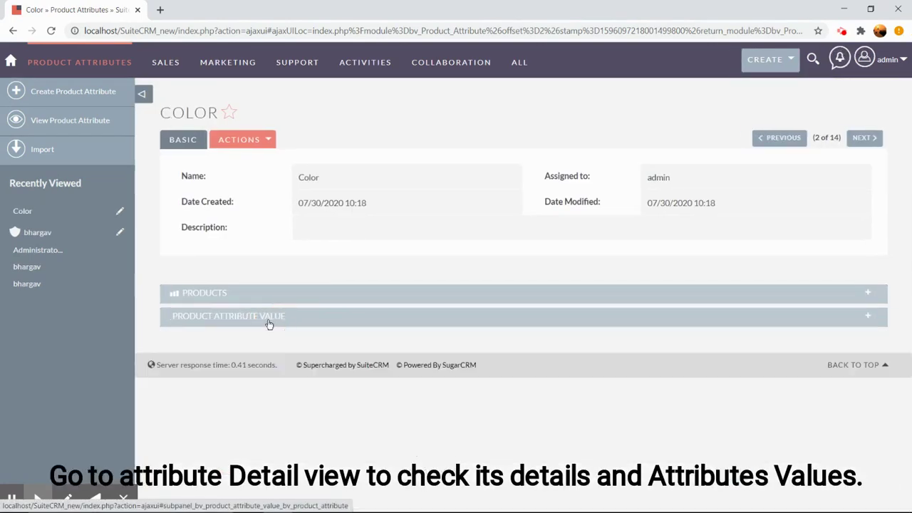
click(865, 59)
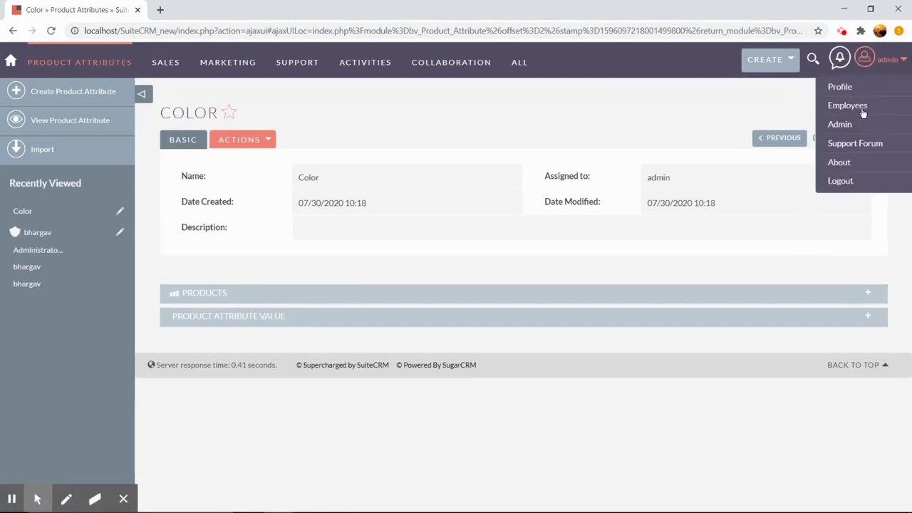
click(854, 134)
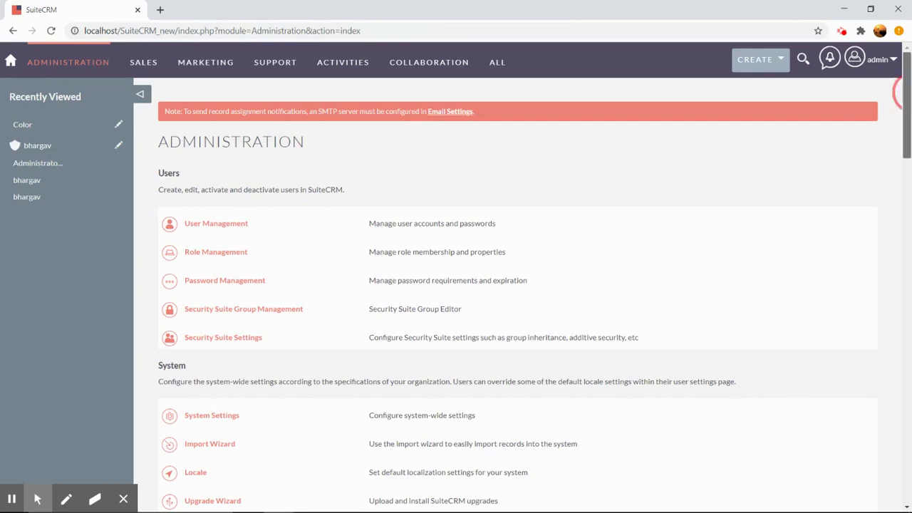
scroll(899, 93, down, 15)
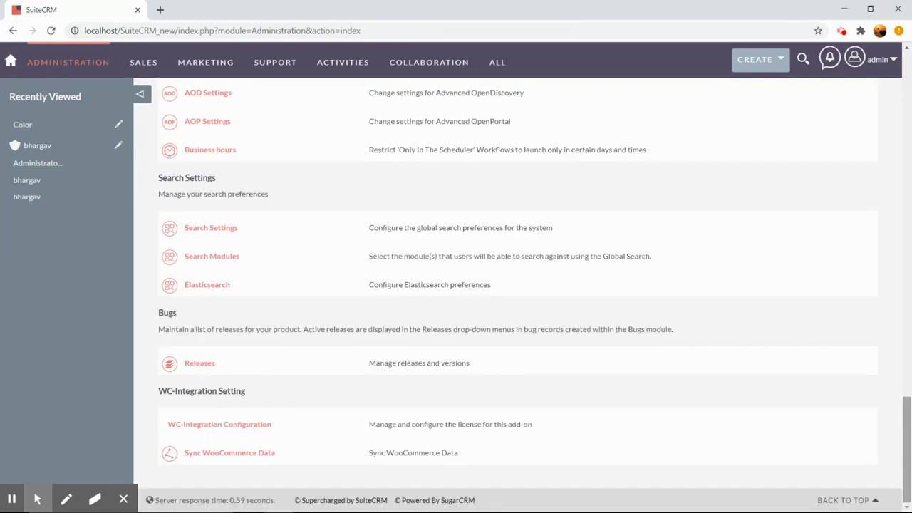
click(261, 454)
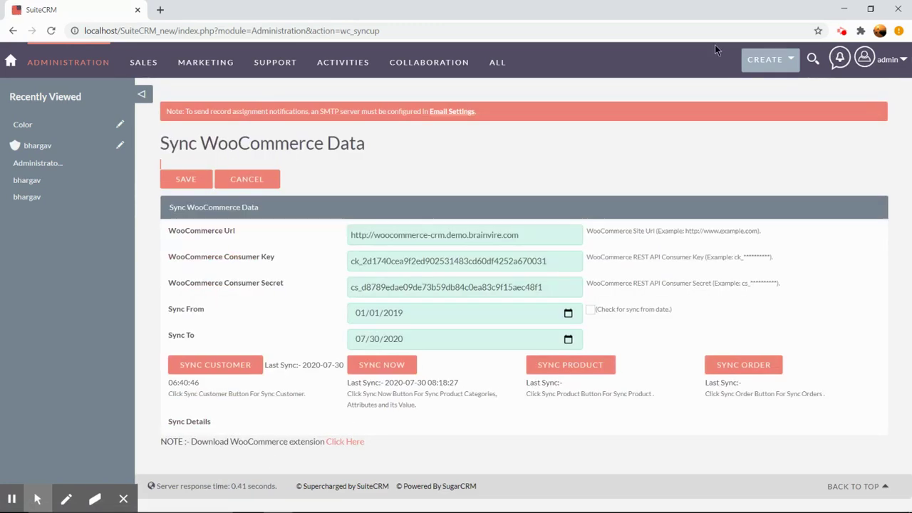
Sync the products from WooCommerce and check the product logs
click(585, 368)
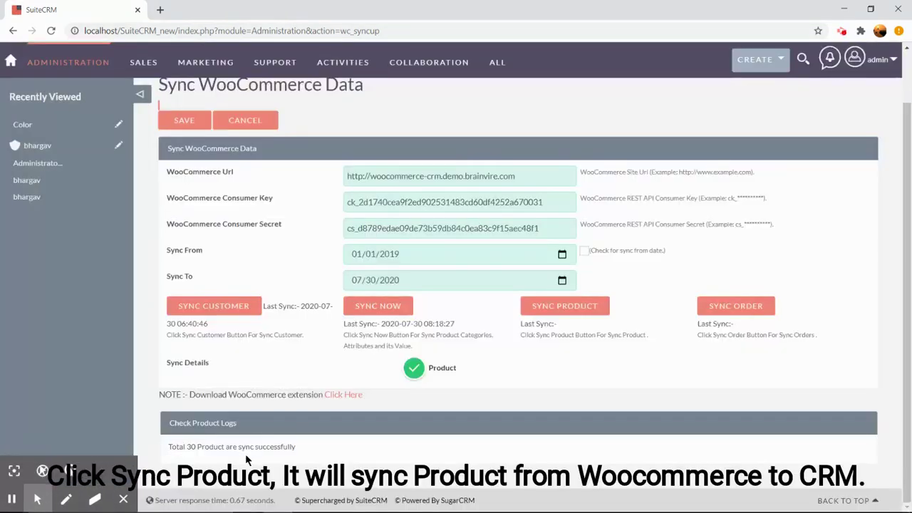
triple_click(333, 448)
click(333, 448)
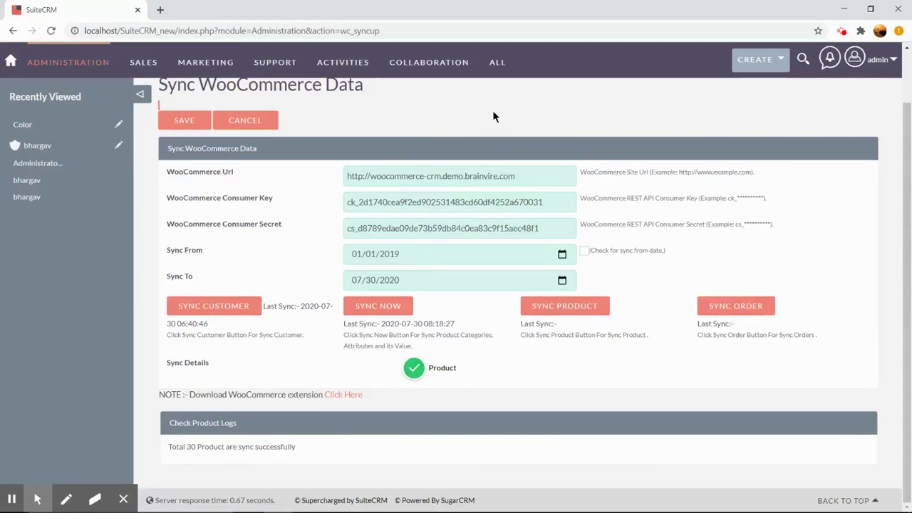
Open the Products module and view the details of the synced Varthird product
mouse_move(505, 67)
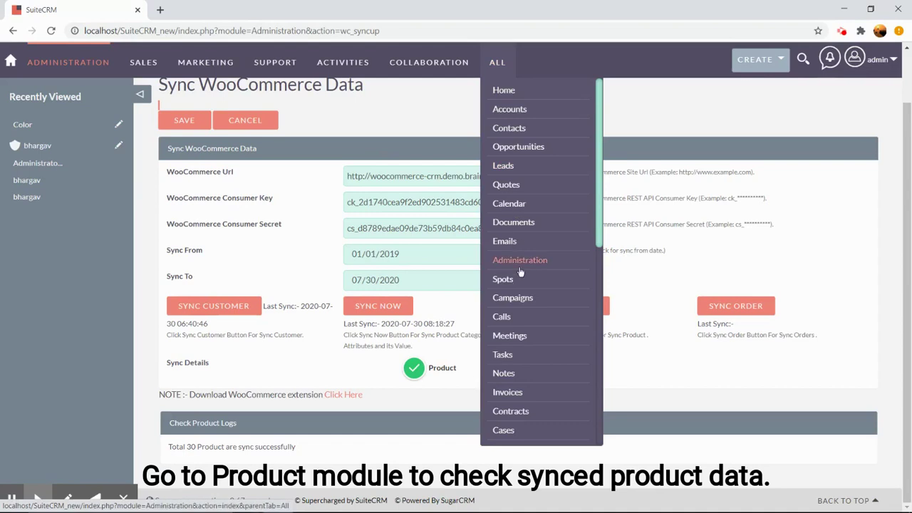
scroll(521, 271, down, 5)
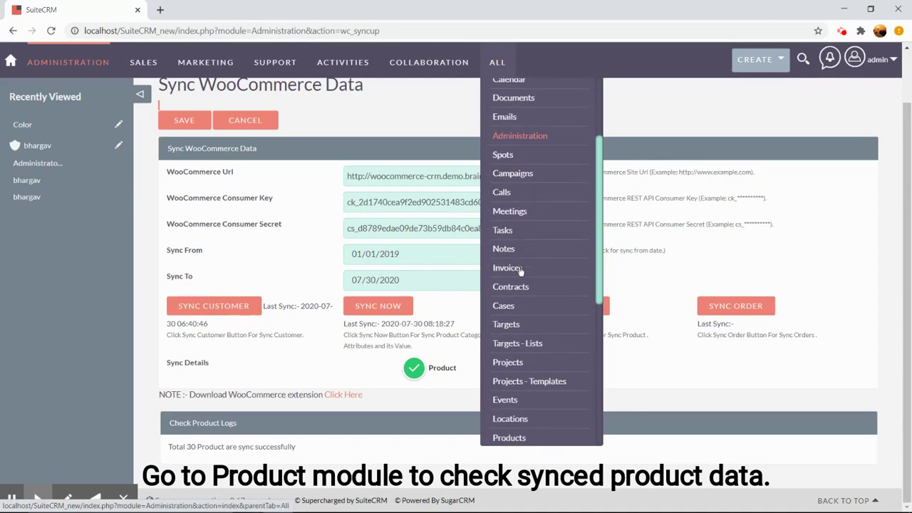
scroll(521, 272, down, 1)
scroll(521, 273, down, 2)
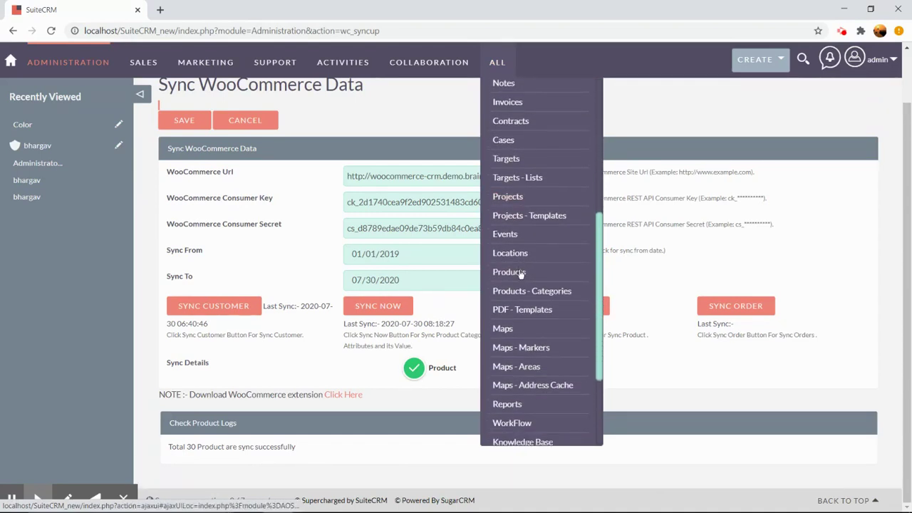
click(519, 273)
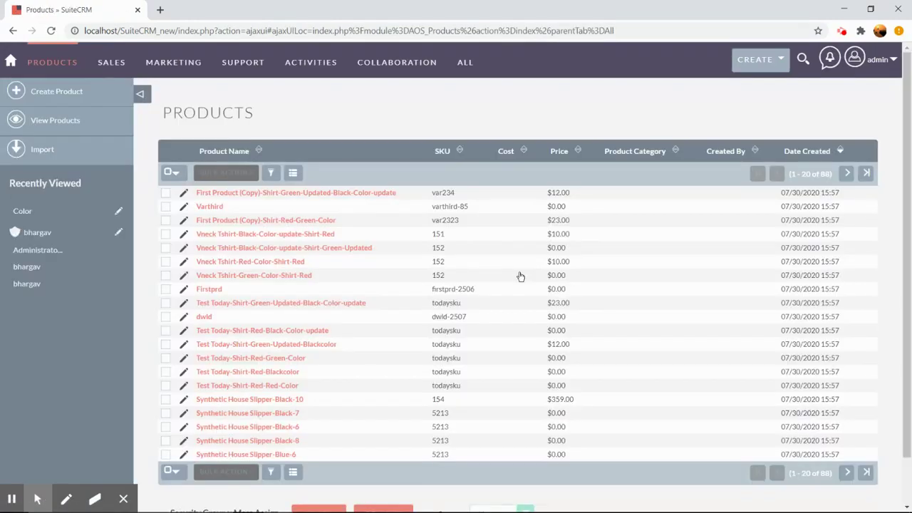
click(204, 208)
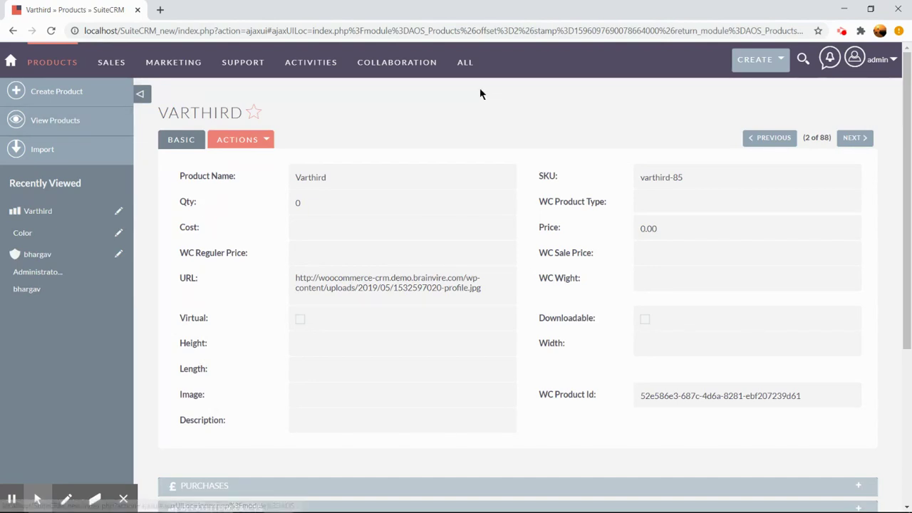
Leave the product record for the administration page and open Sync WooCommerce Data in the WC-Integration settings
click(874, 66)
click(874, 66)
click(869, 63)
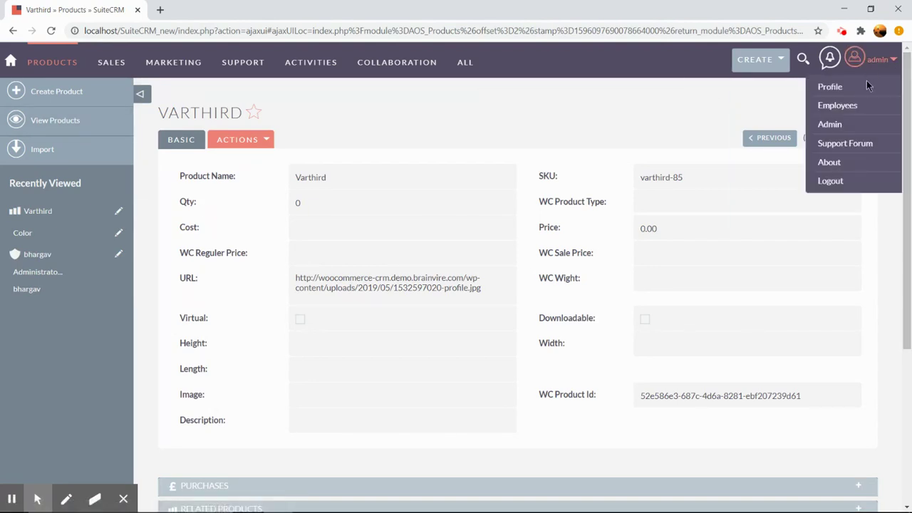
click(851, 123)
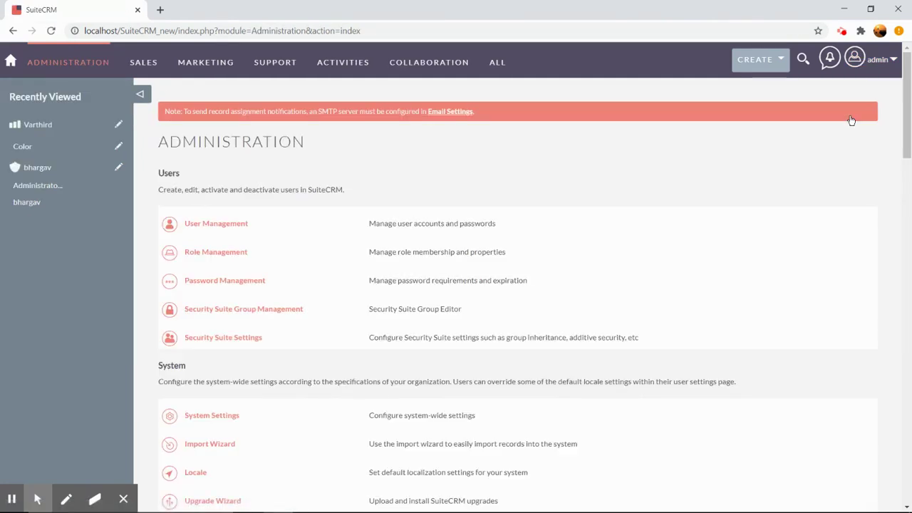
key(End)
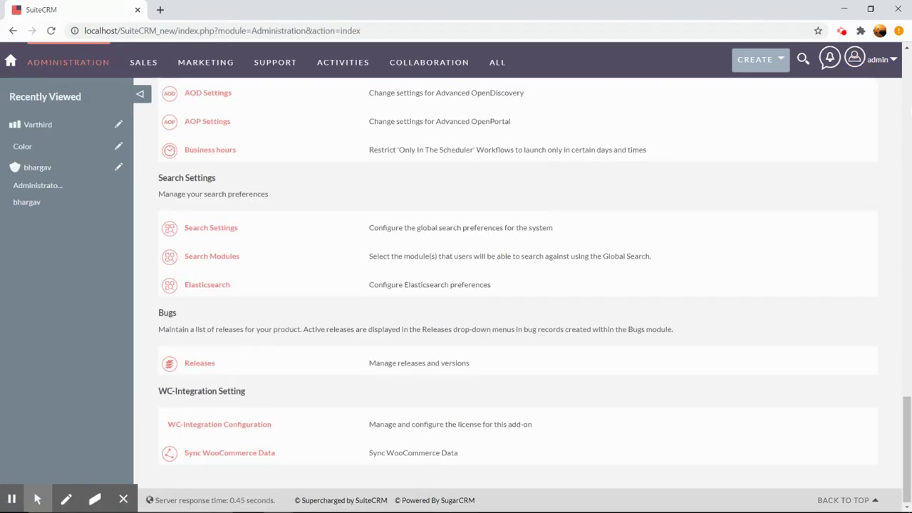
click(230, 455)
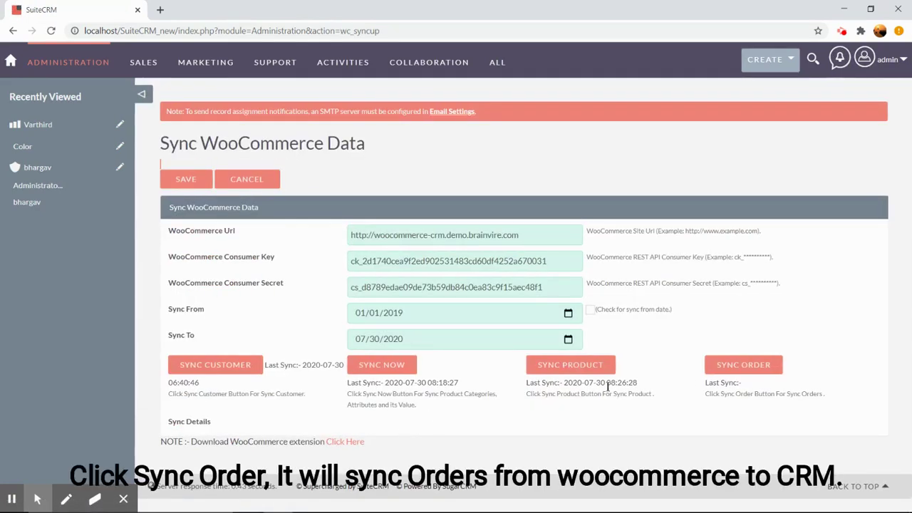
Sync the orders from WooCommerce and check the orders logs
click(743, 366)
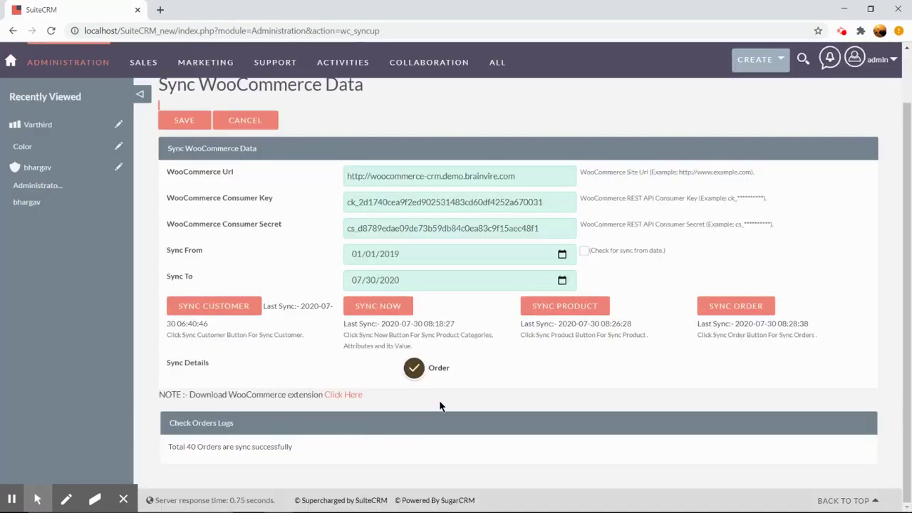
triple_click(271, 450)
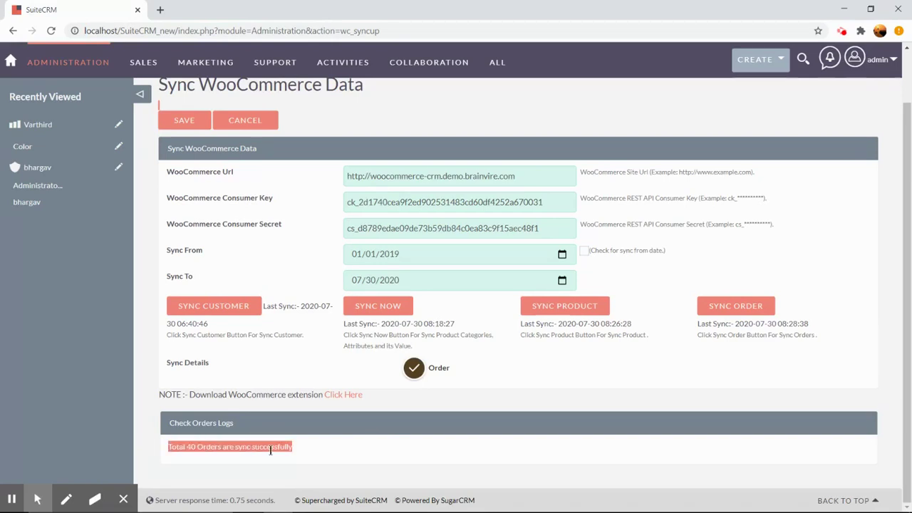
click(271, 449)
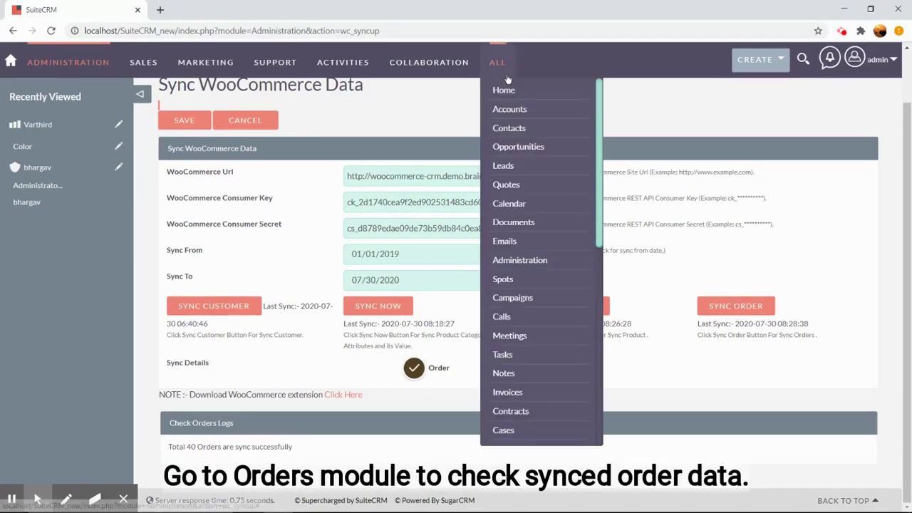
Open the first record in the Orders module and examine its address, line items and totals
scroll(515, 171, down, 6)
scroll(515, 171, down, 2)
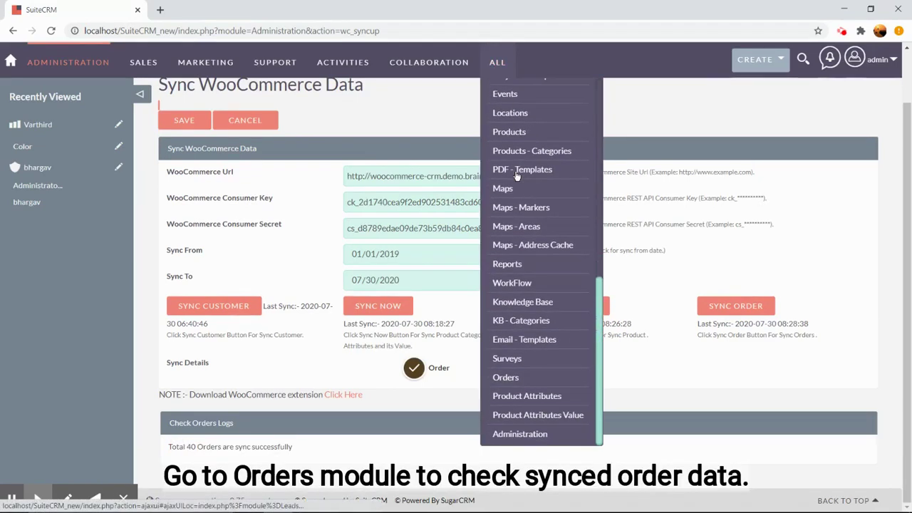
click(508, 379)
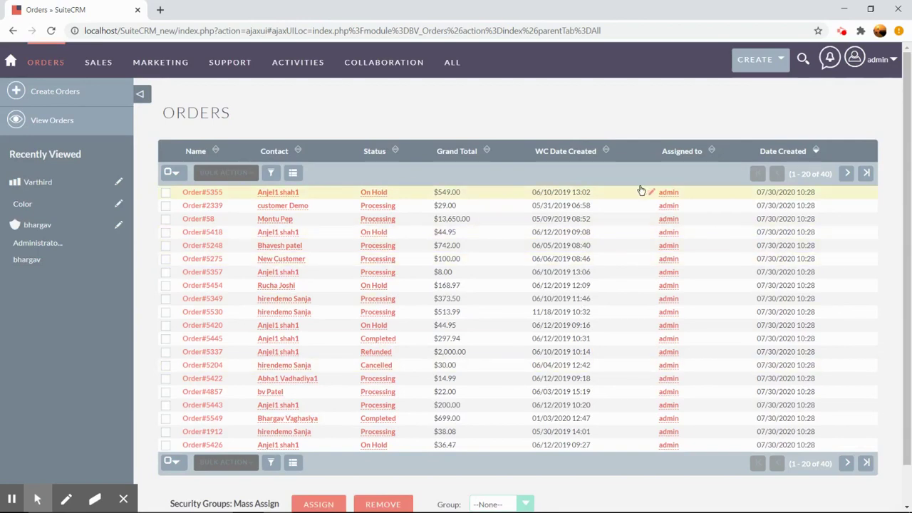
click(210, 192)
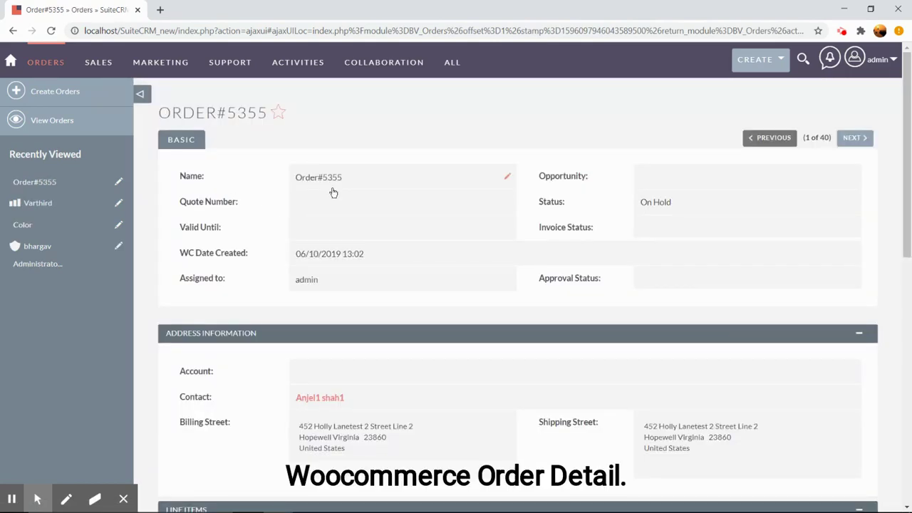
scroll(492, 249, down, 5)
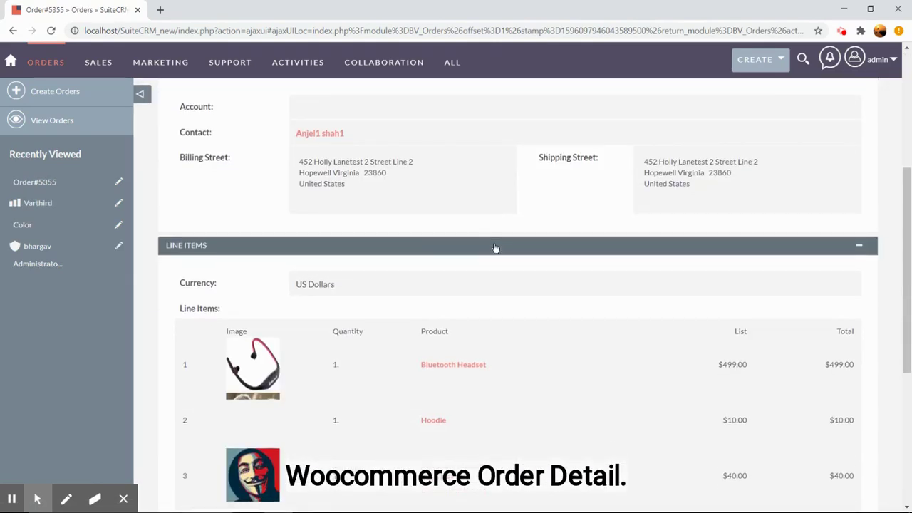
scroll(495, 247, down, 3)
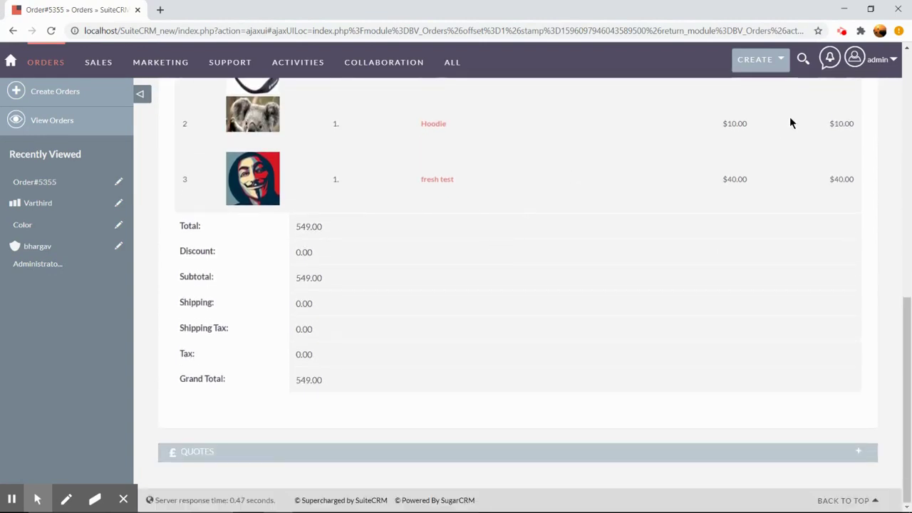
Go from the order record back to the administration page and open Sync WooCommerce Data
click(884, 61)
click(851, 126)
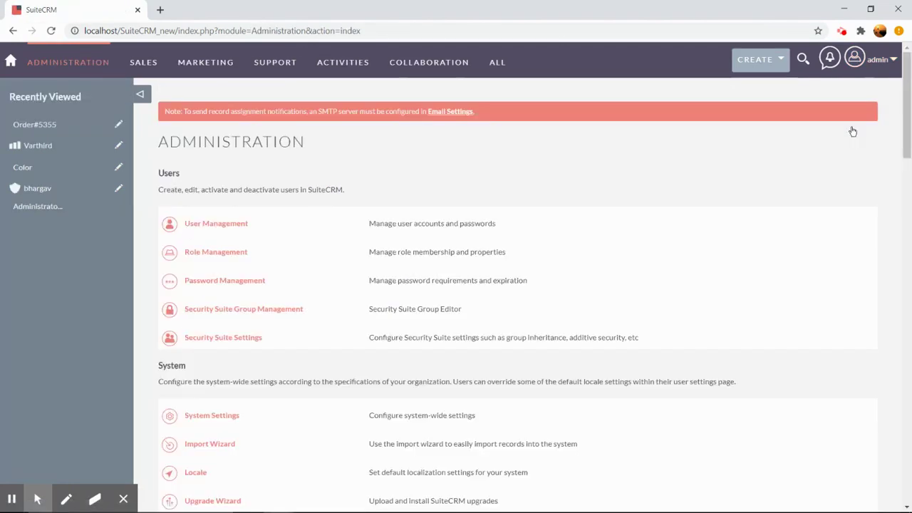
scroll(853, 131, down, 7)
scroll(518, 286, down, 15)
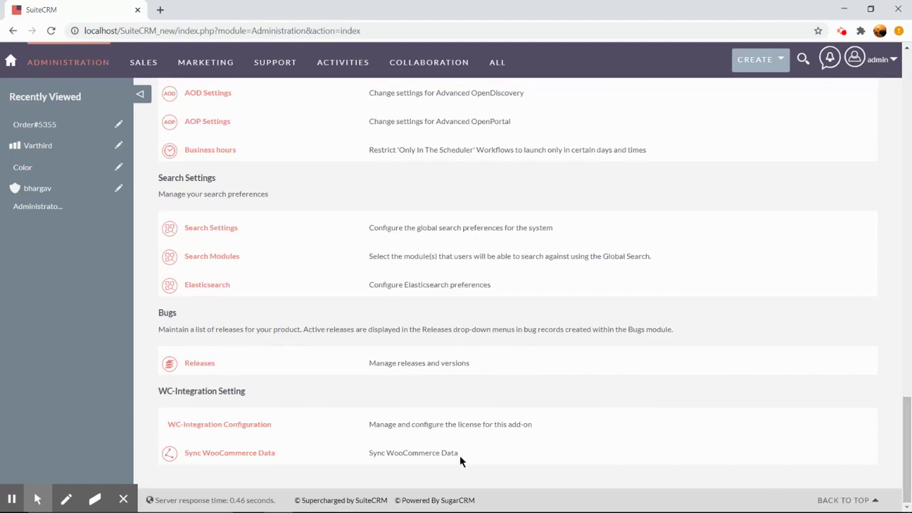
click(242, 453)
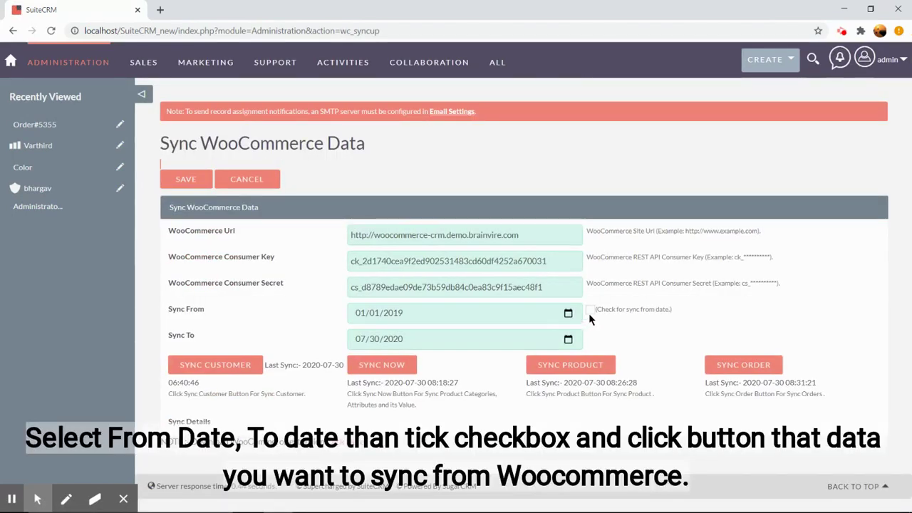
Enable syncing by date and check the Sync From and Sync To date selections
click(590, 311)
click(570, 317)
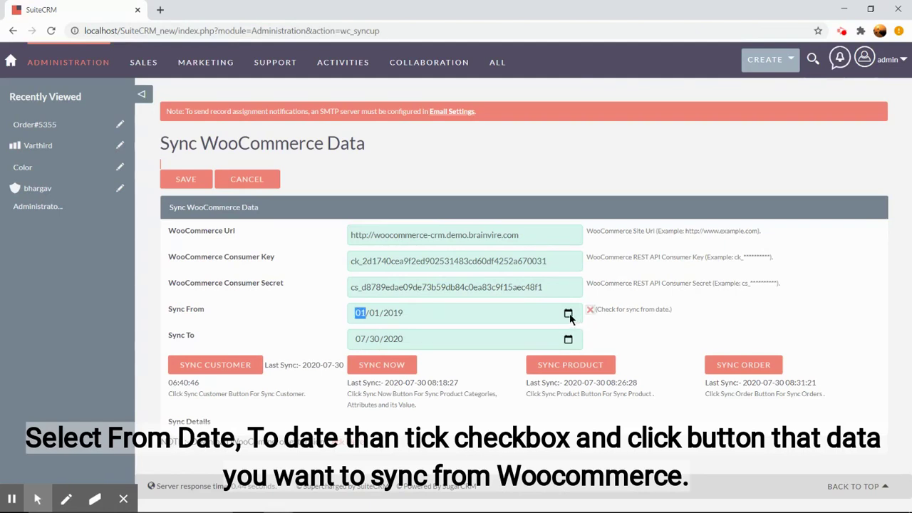
click(568, 339)
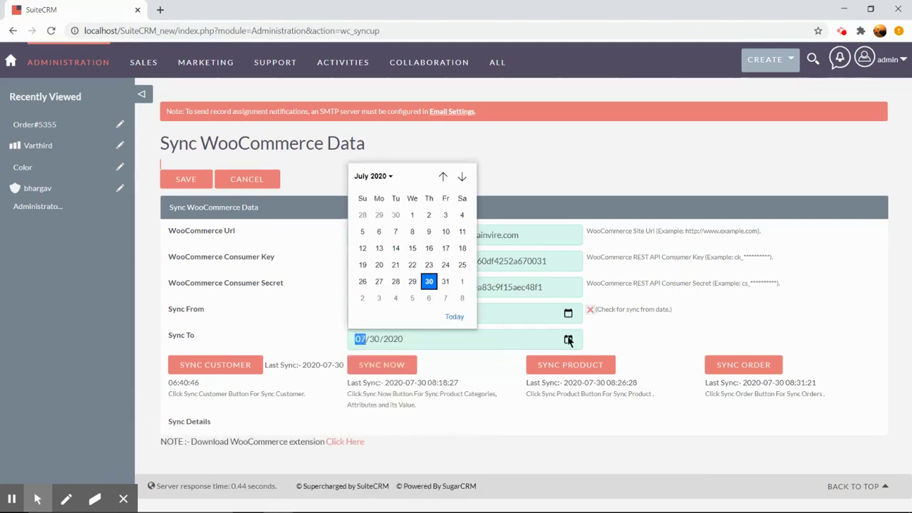
click(599, 340)
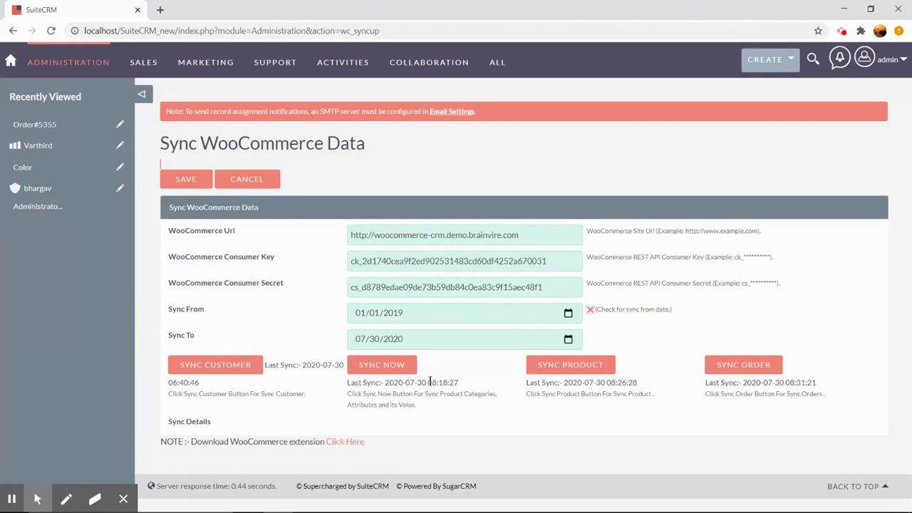